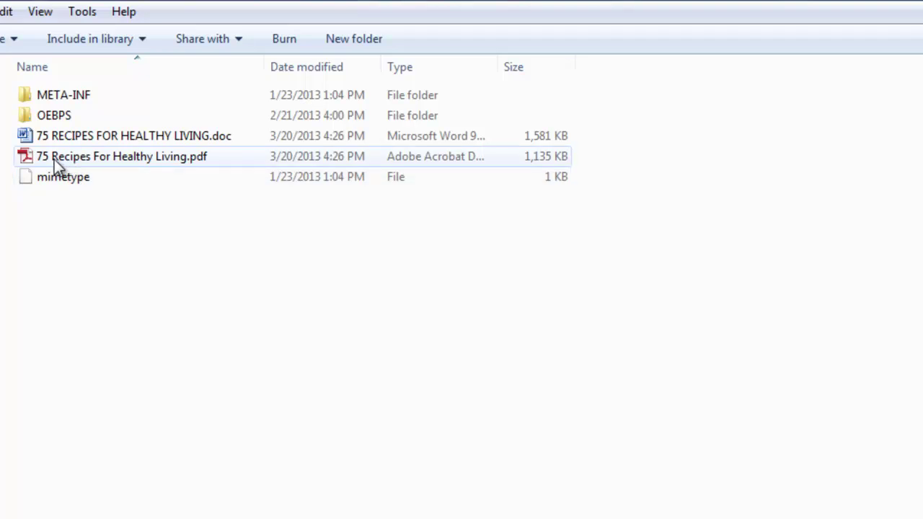
Open "75 Recipes For Healthy Living.pdf" with Acrobat 8 and look through its title and copyright pages
right_click(36, 158)
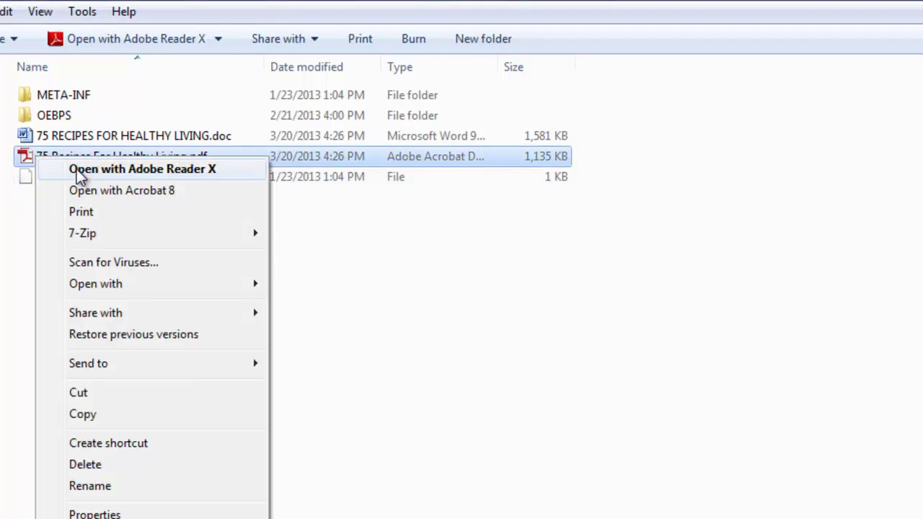
click(129, 191)
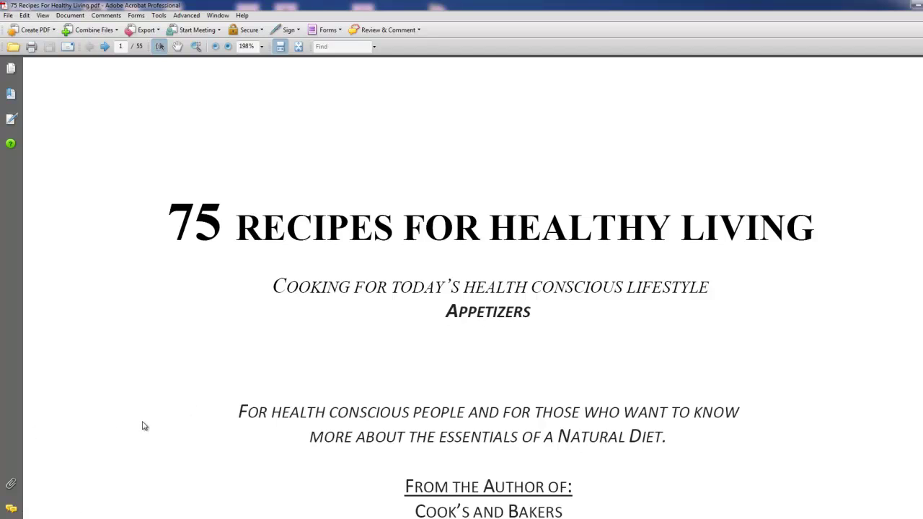
scroll(143, 425, down, 4)
scroll(143, 426, down, 5)
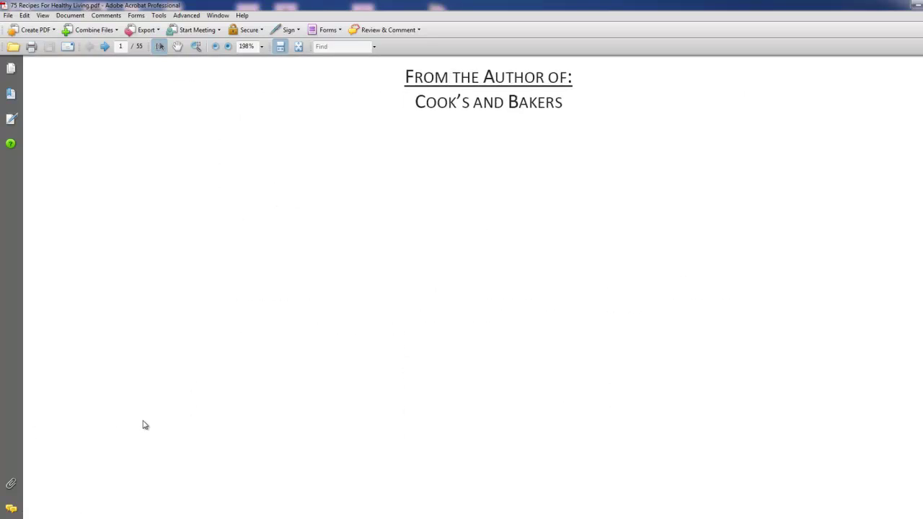
scroll(142, 425, down, 1)
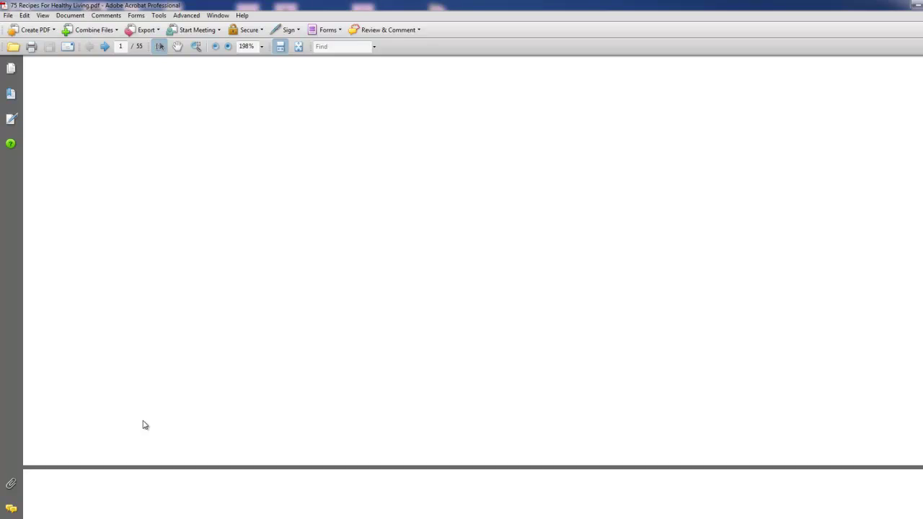
scroll(245, 406, up, 1)
scroll(247, 408, down, 1)
scroll(247, 408, down, 15)
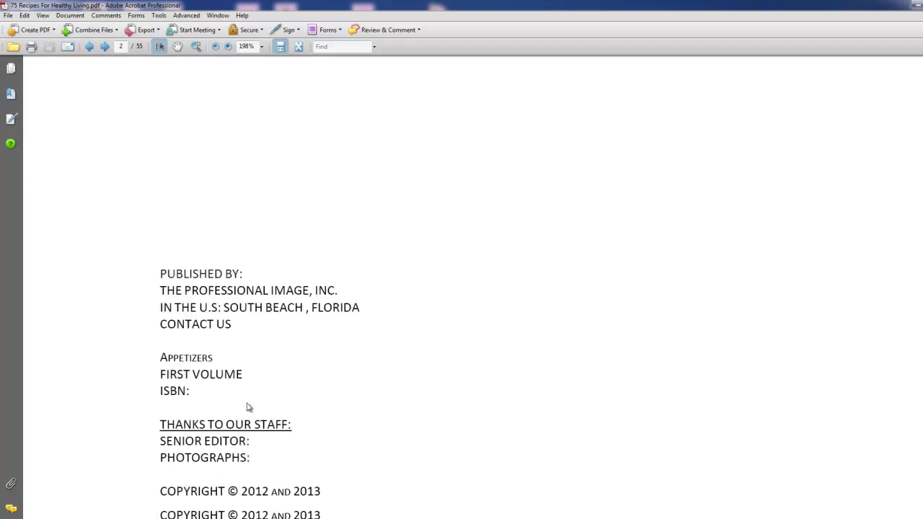
scroll(247, 401, down, 10)
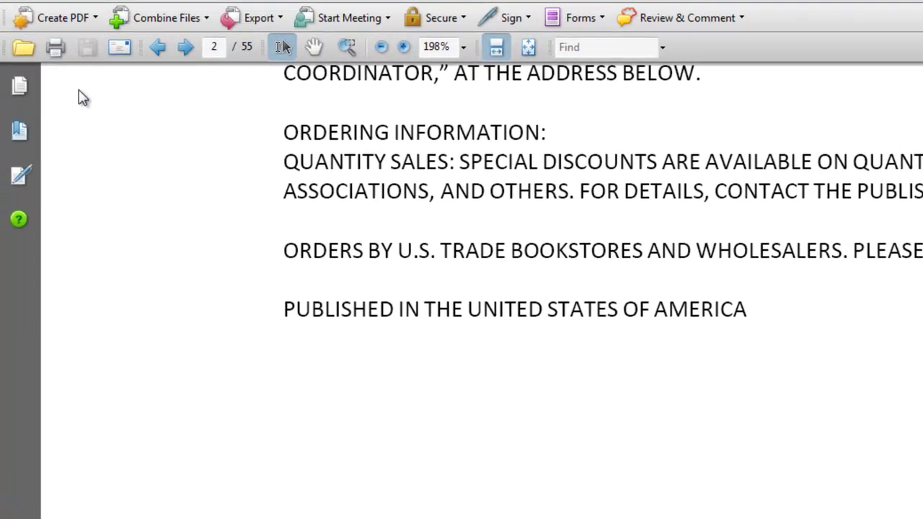
Show the document's page thumbnails and go to the title page, page 1
click(29, 90)
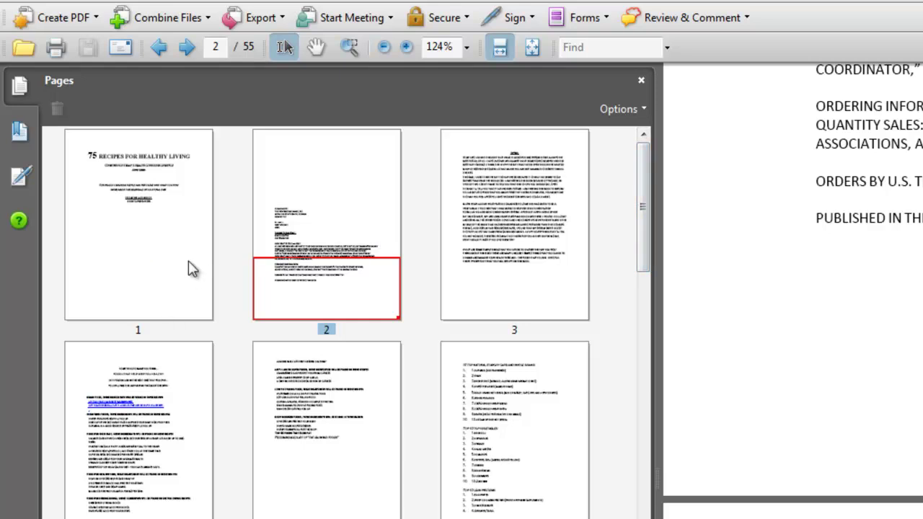
click(147, 271)
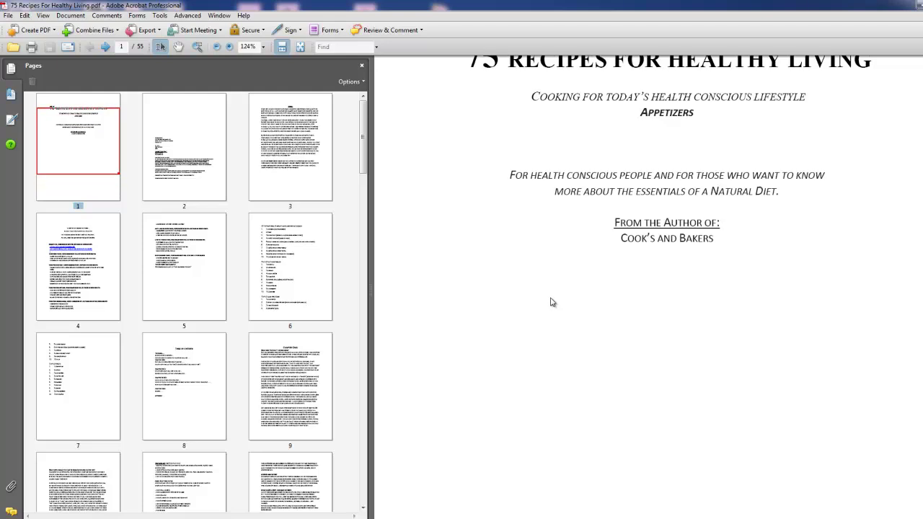
scroll(551, 297, down, 5)
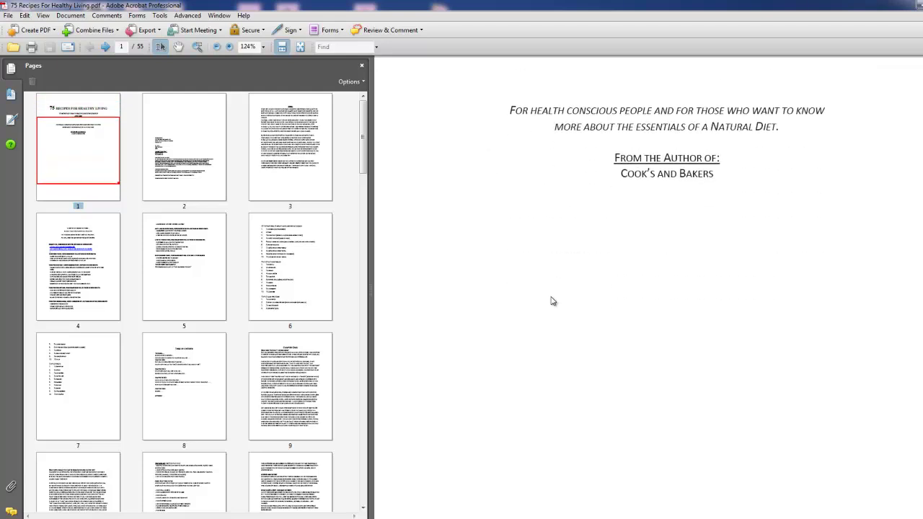
scroll(551, 301, up, 4)
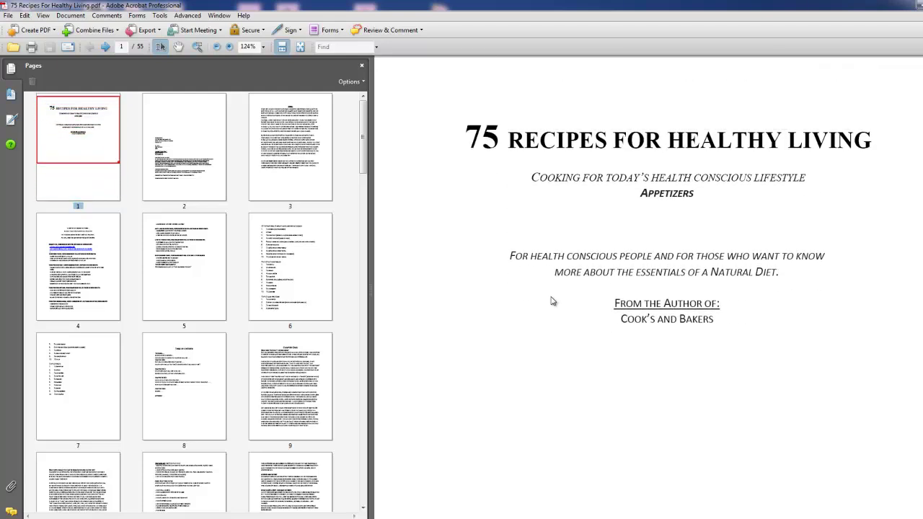
scroll(551, 301, down, 4)
scroll(551, 301, up, 4)
scroll(552, 300, up, 1)
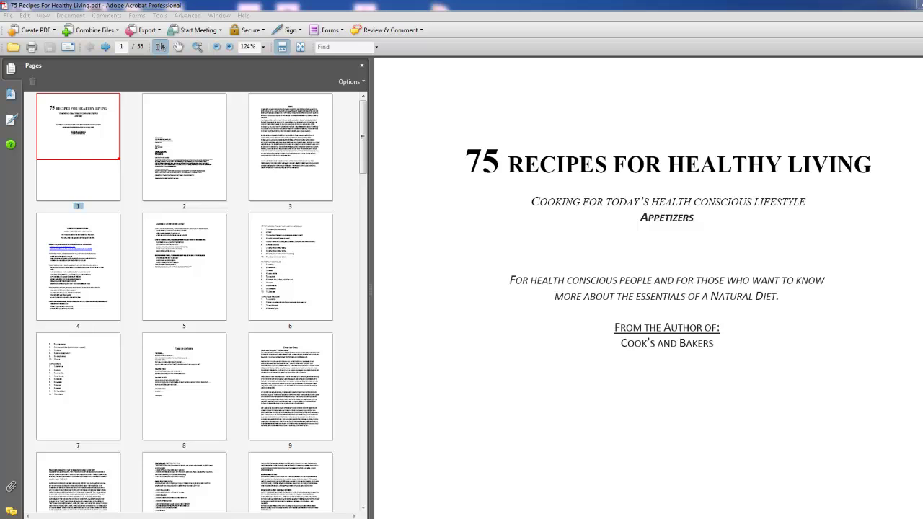
click(505, 462)
scroll(504, 447, down, 3)
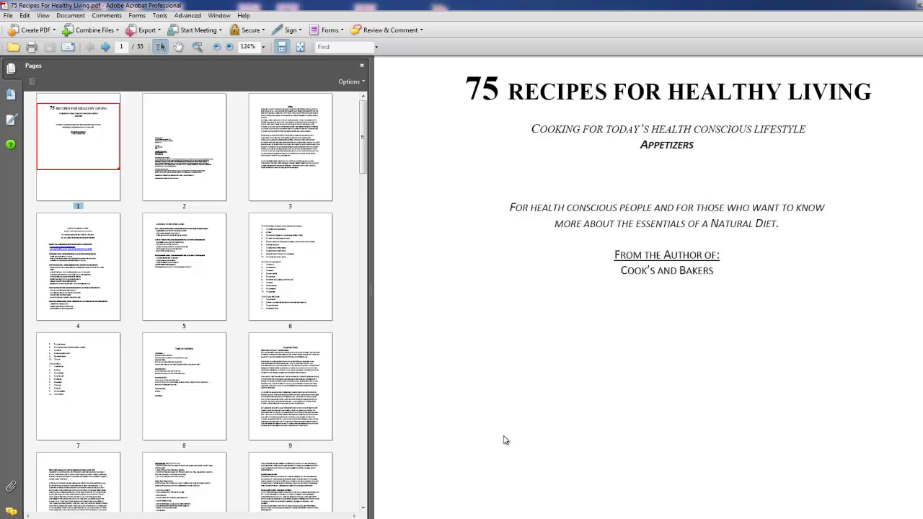
scroll(504, 439, up, 3)
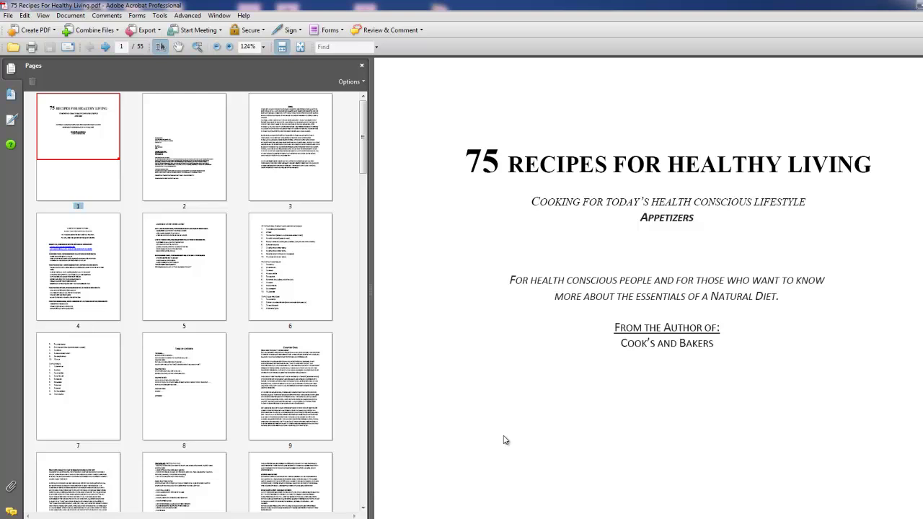
Examine the front matter from the title page through the copyright page to the intro on page 3
scroll(505, 440, down, 3)
scroll(504, 440, down, 10)
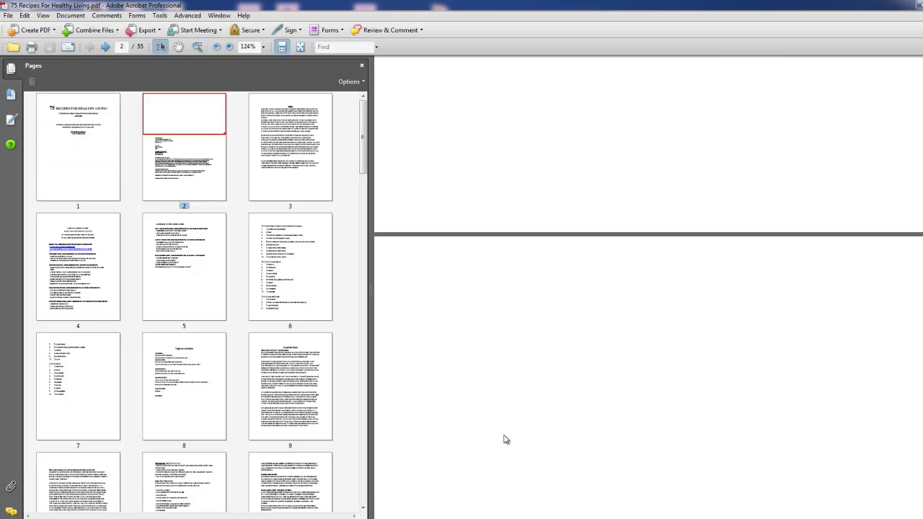
scroll(502, 436, down, 3)
scroll(503, 436, down, 2)
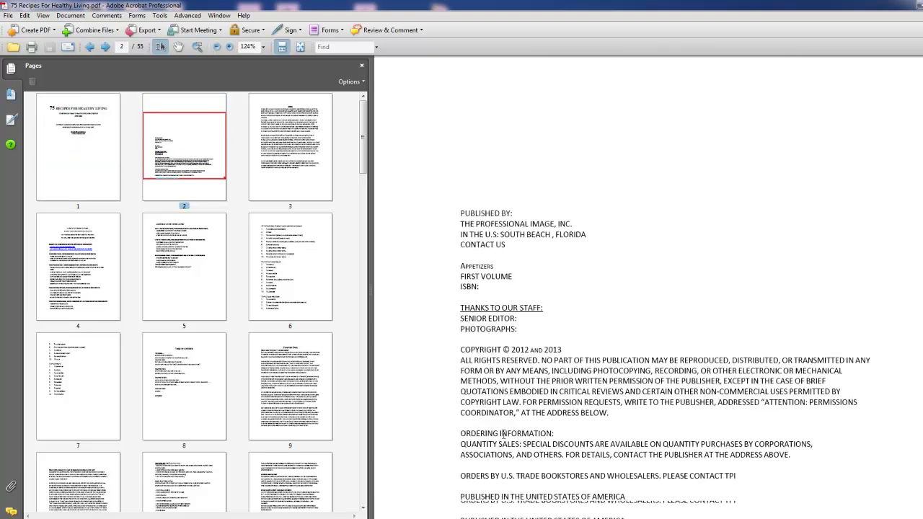
scroll(502, 435, down, 9)
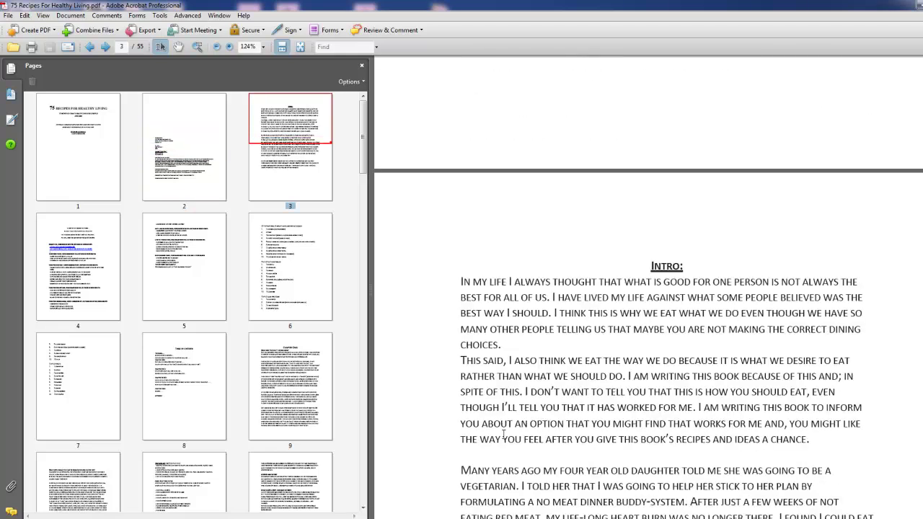
scroll(502, 435, down, 2)
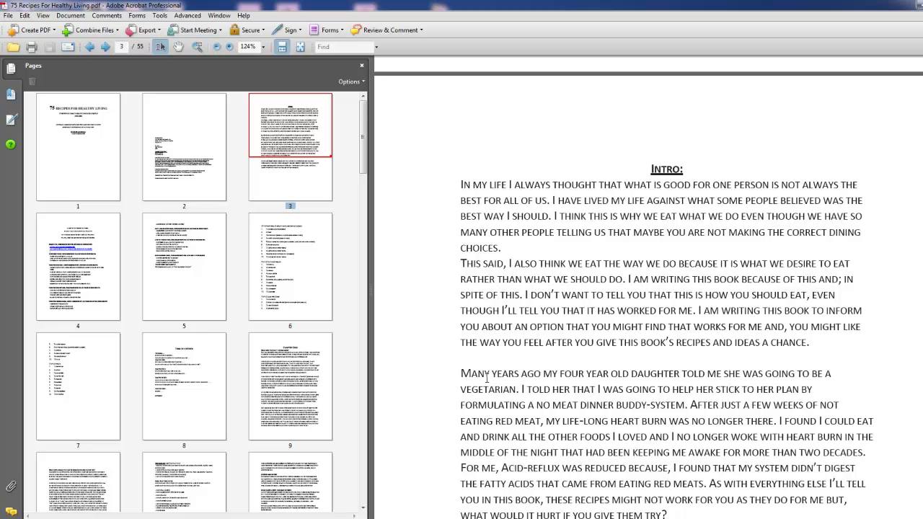
scroll(566, 370, down, 3)
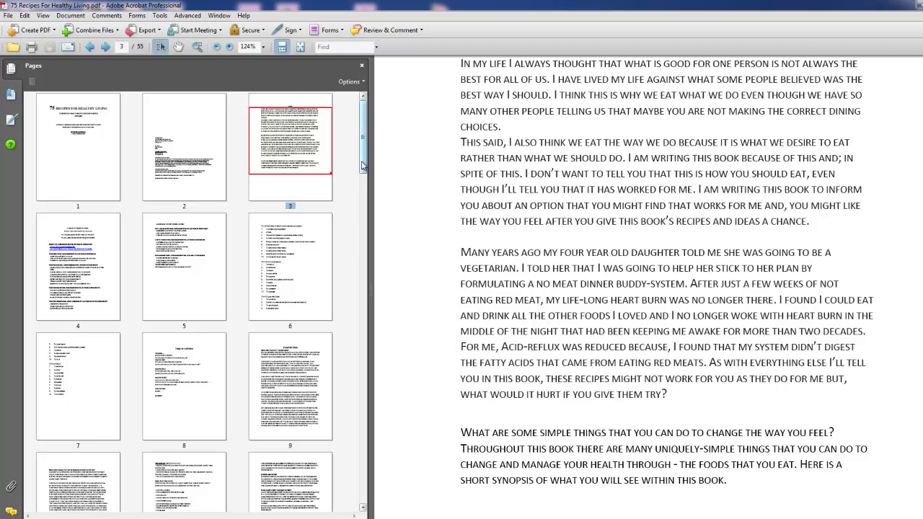
scroll(363, 164, down, 1)
scroll(363, 164, up, 1)
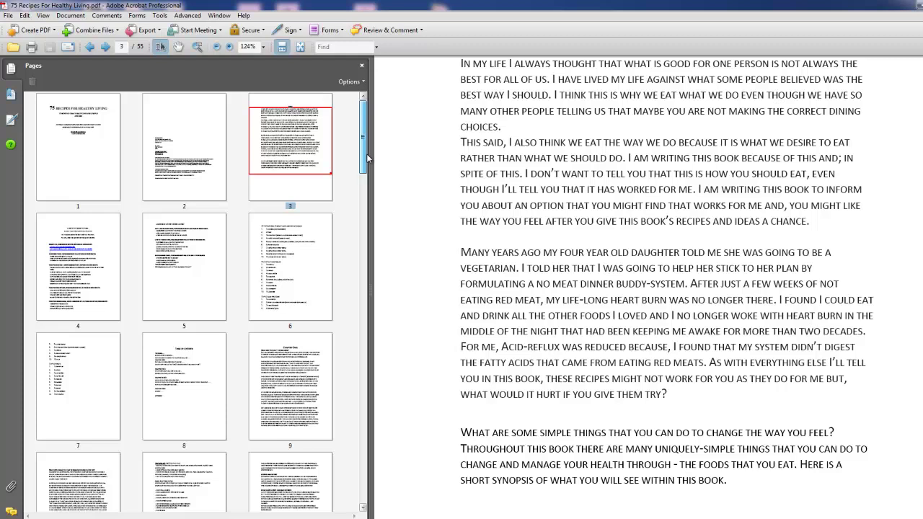
View pages 4, 5, 6 and 8 in turn, then the start of Chapter One on page 9
click(92, 280)
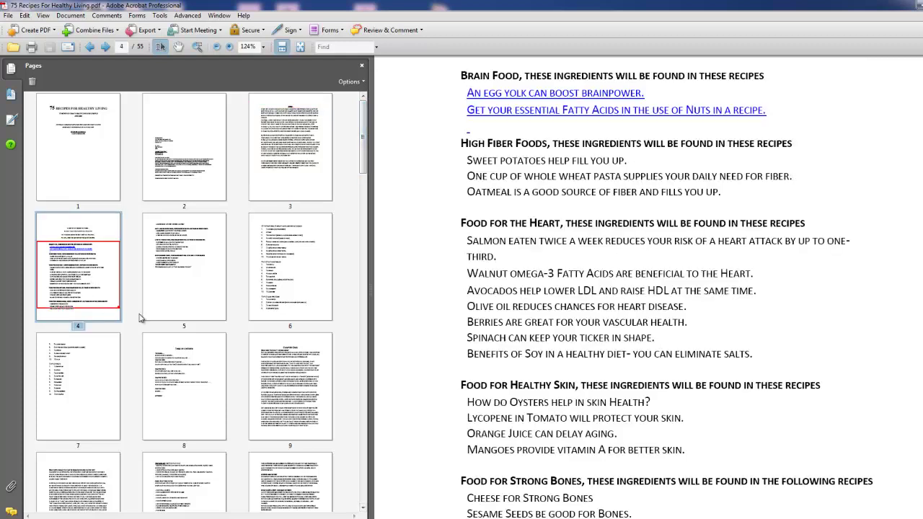
click(198, 297)
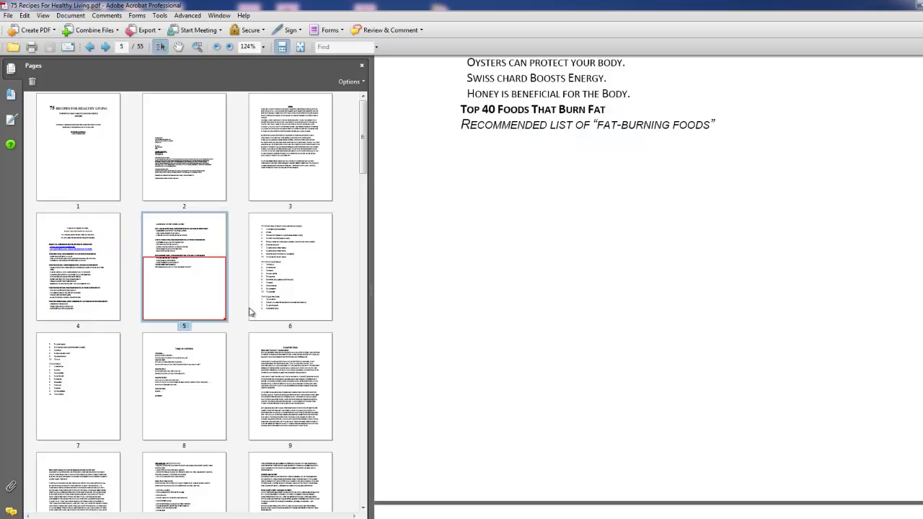
click(295, 296)
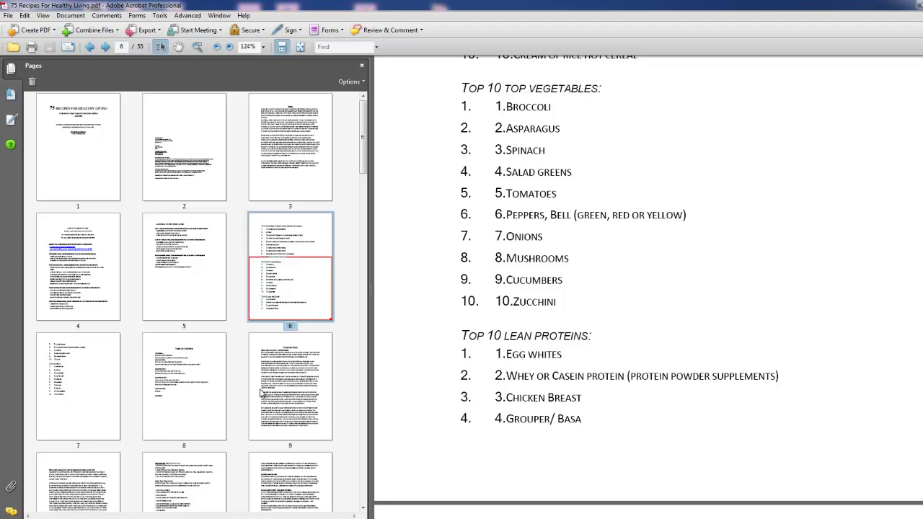
click(196, 380)
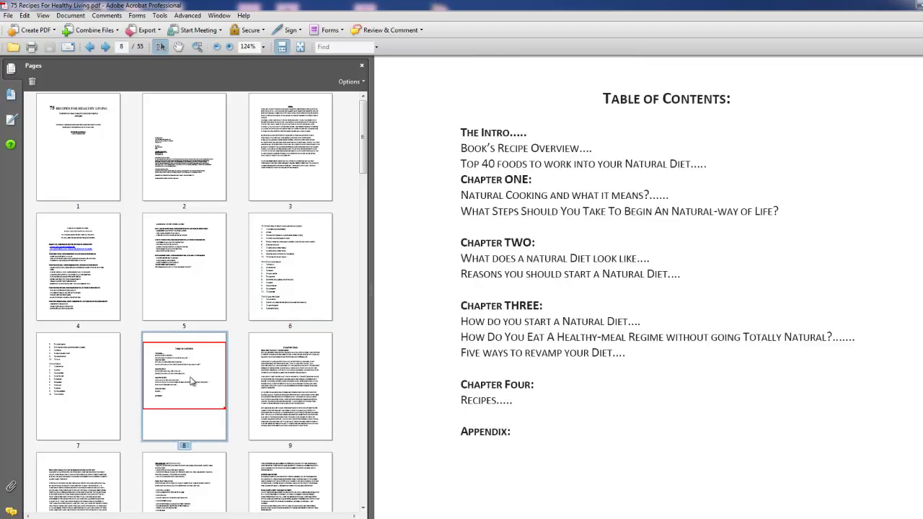
click(296, 395)
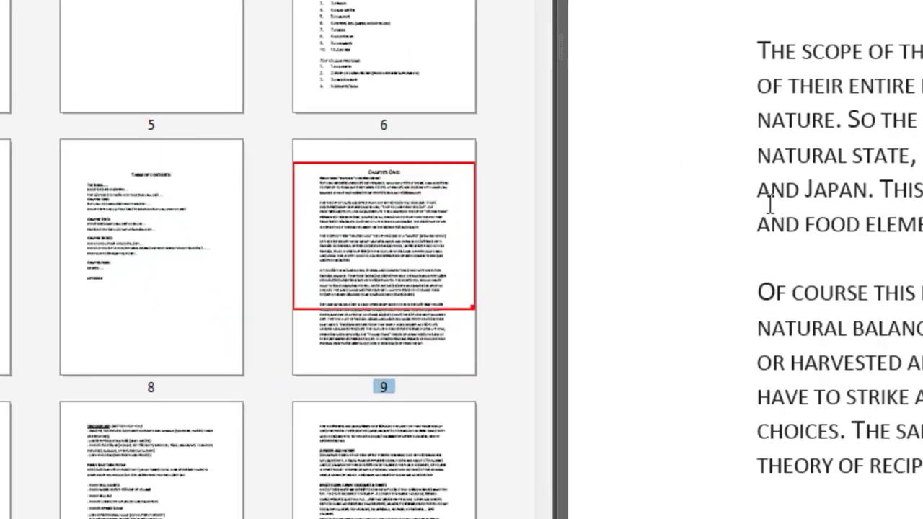
scroll(770, 204, up, 3)
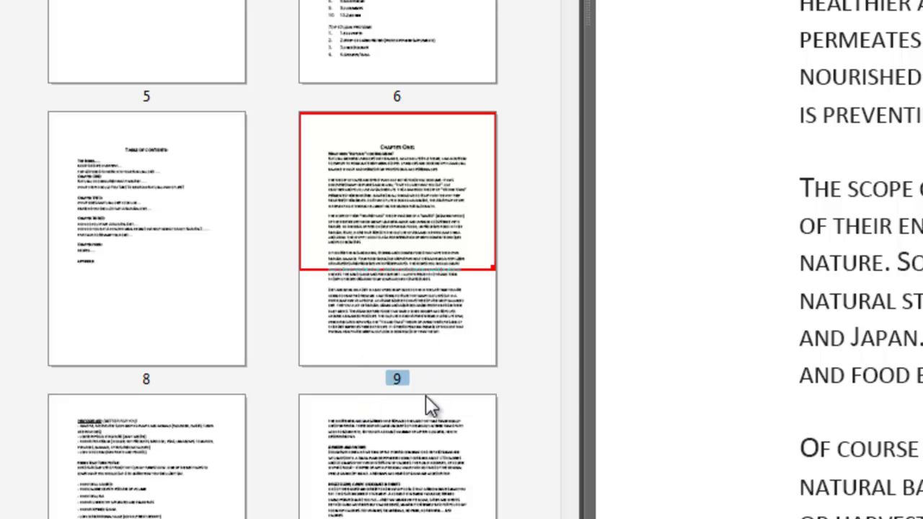
Check the last page of the document, page 55, and return to the Chapter One page, page 9
click(427, 141)
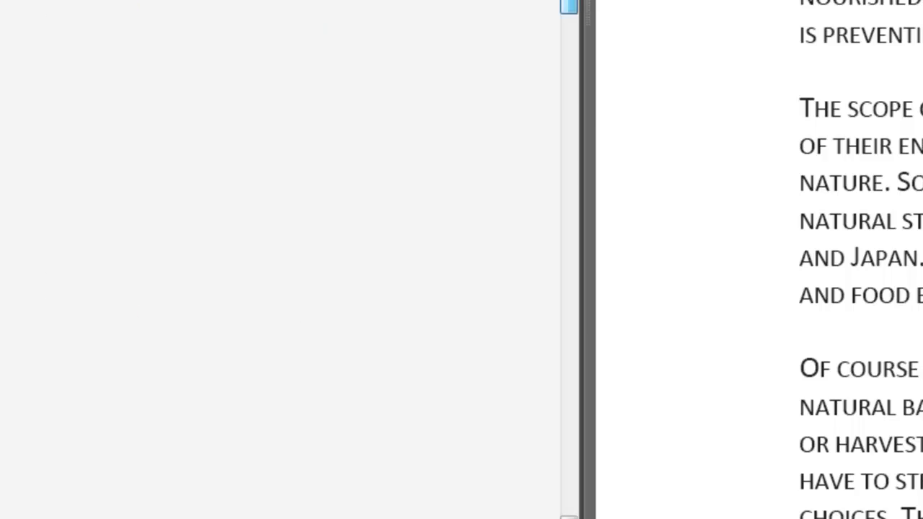
drag(568, 14, 708, 454)
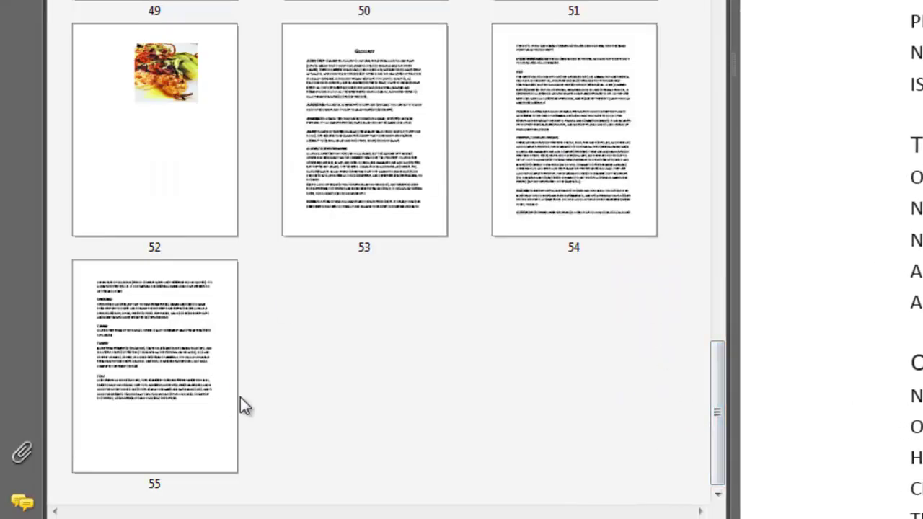
click(160, 376)
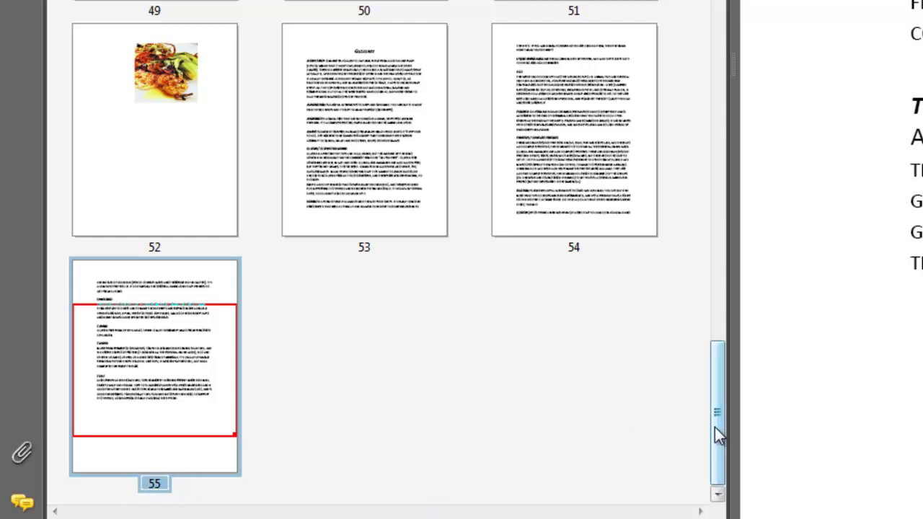
drag(716, 429, 707, 3)
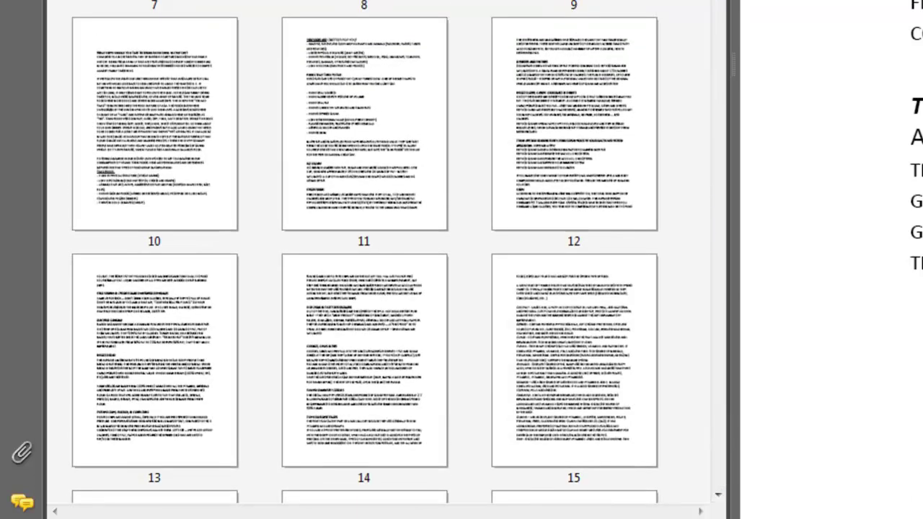
click(574, 2)
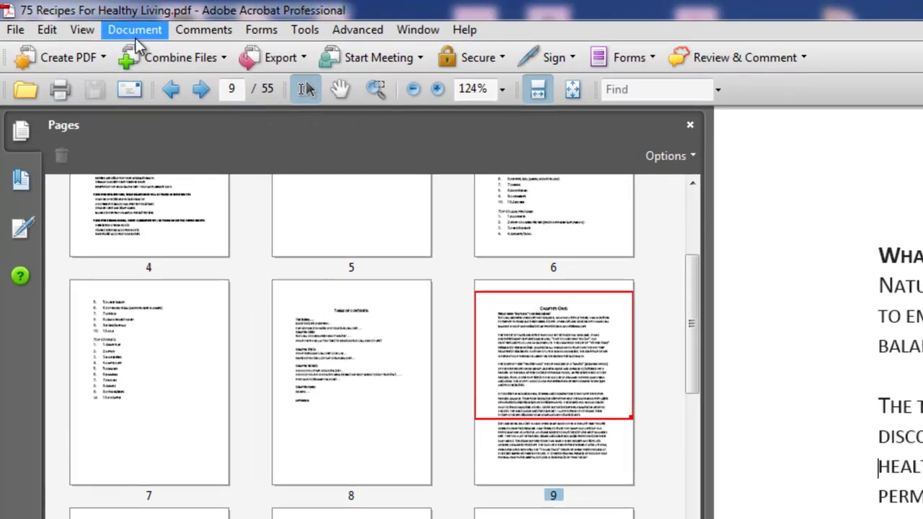
Start adding a header and footer to the document and limit it to a page range starting at page 9
click(122, 28)
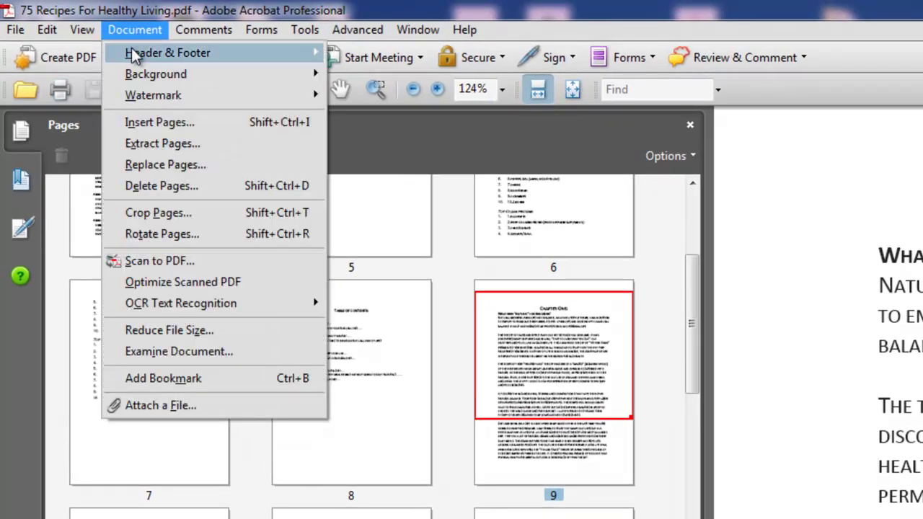
mouse_move(134, 57)
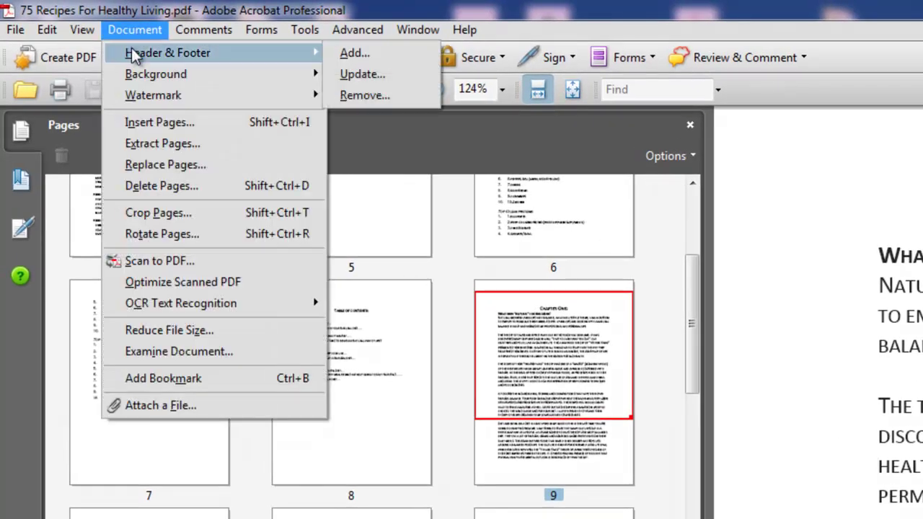
click(353, 54)
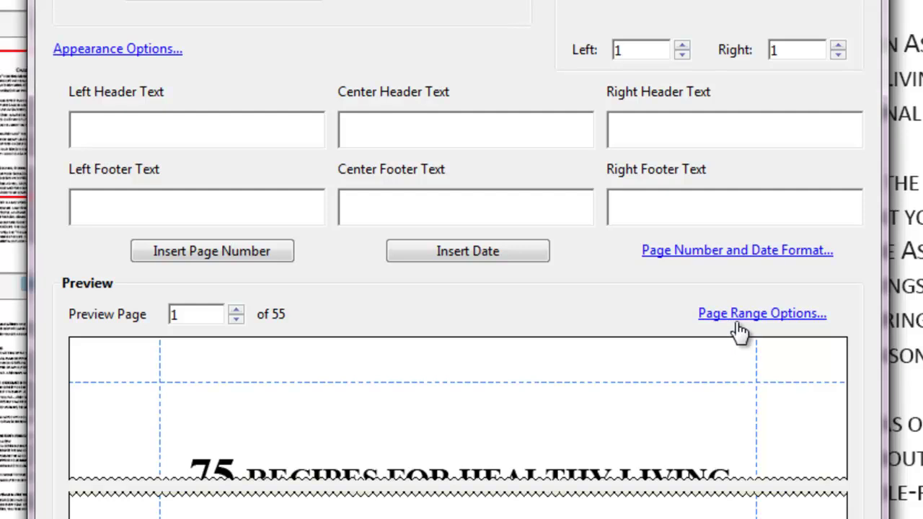
click(739, 323)
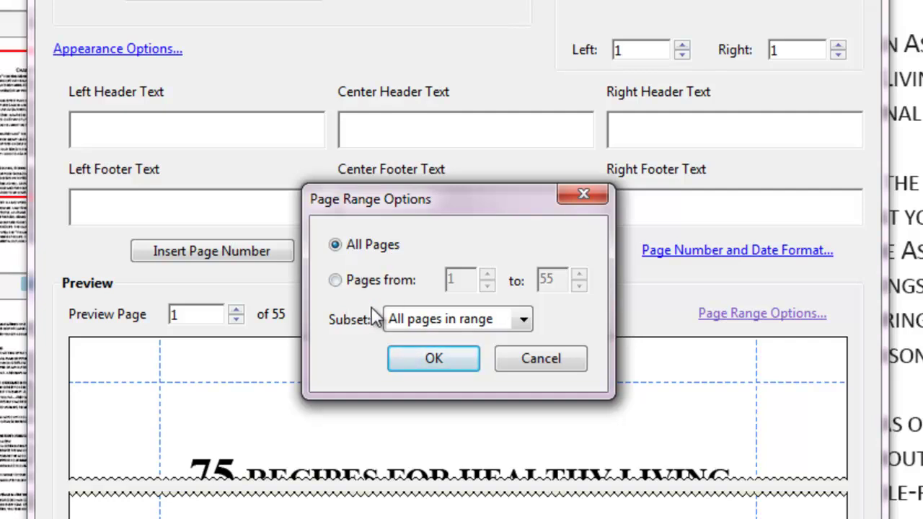
click(336, 281)
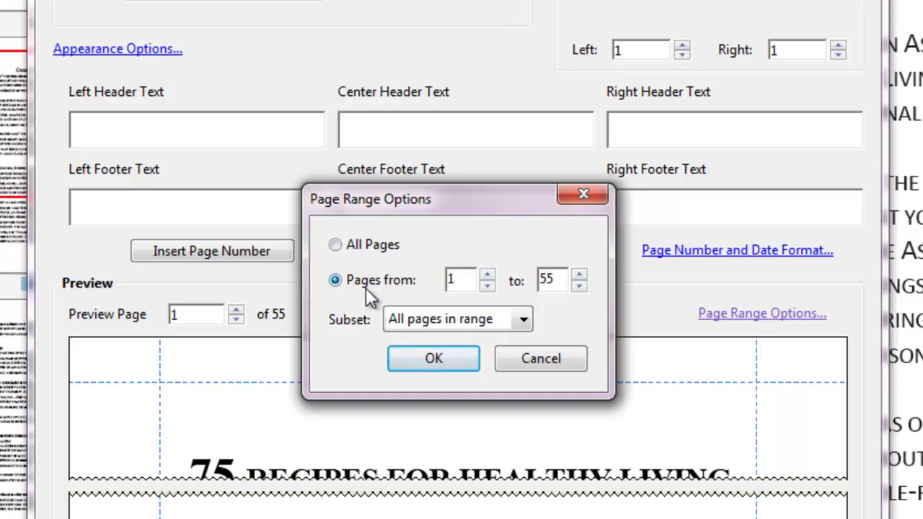
drag(462, 283, 427, 282)
text(9)
End the page range at page 55, keep all pages in range as the subset, and accept the range options
click(558, 283)
drag(558, 281, 538, 283)
text(49)
drag(564, 280, 538, 282)
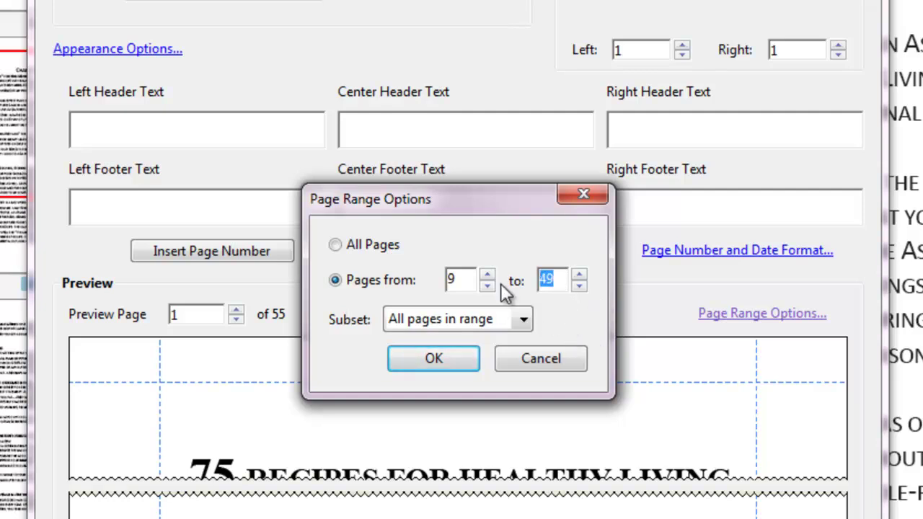
text(55)
key(Tab)
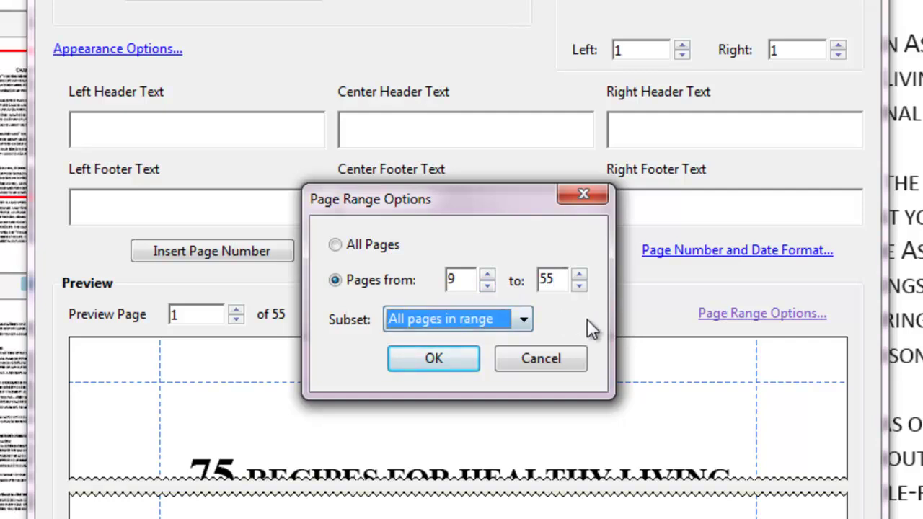
click(523, 318)
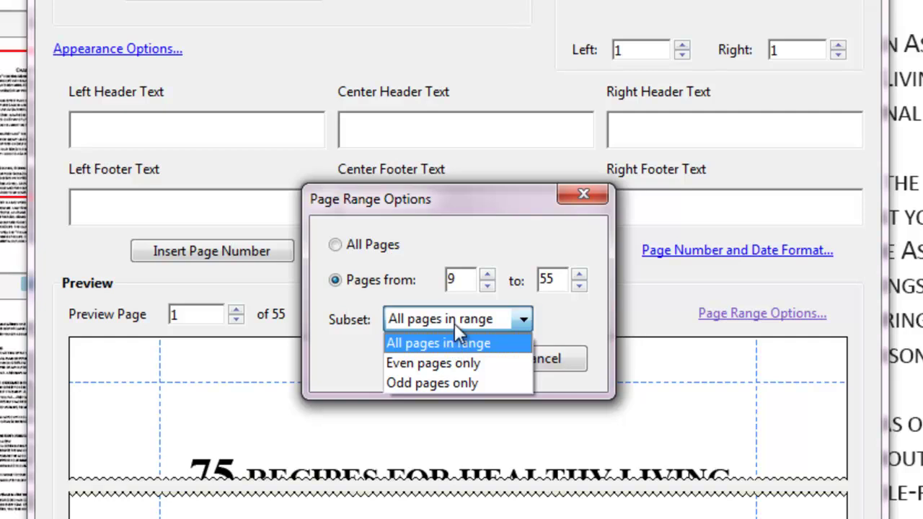
click(561, 315)
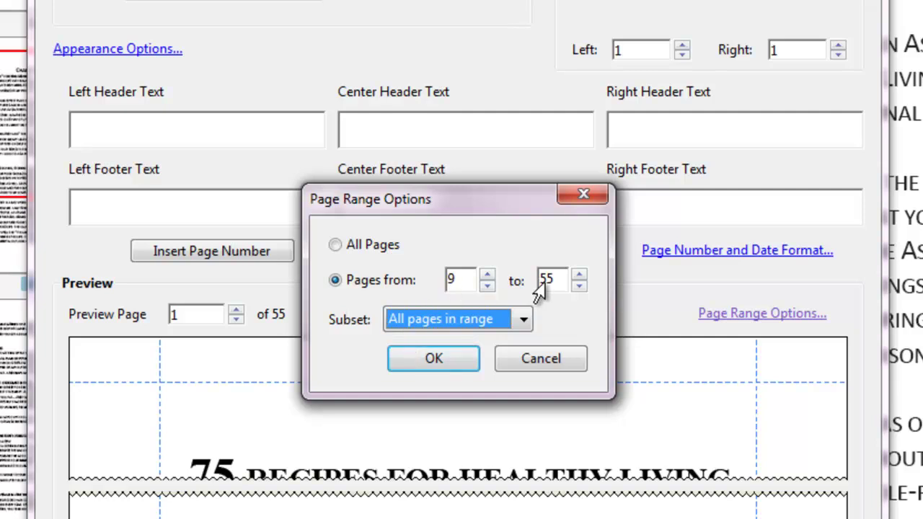
click(432, 364)
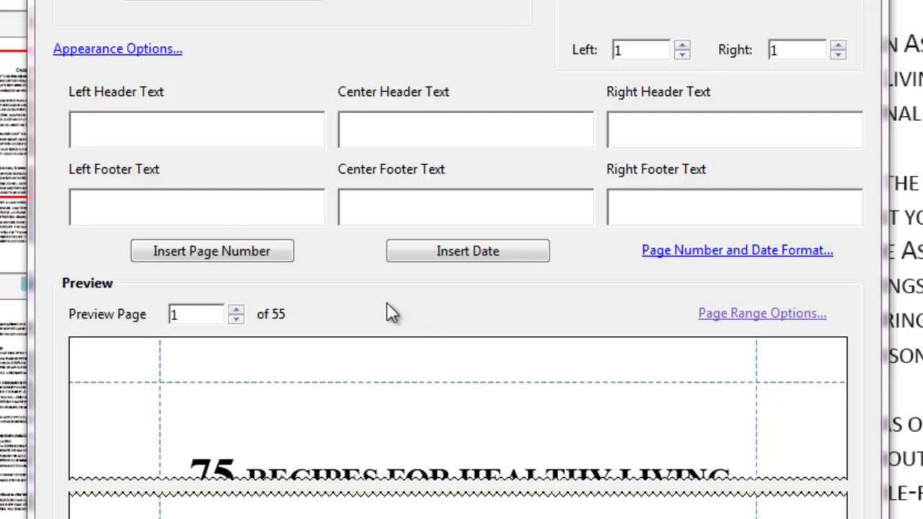
Insert the page number as left header text, apply the header, and check the number on page 9
click(203, 253)
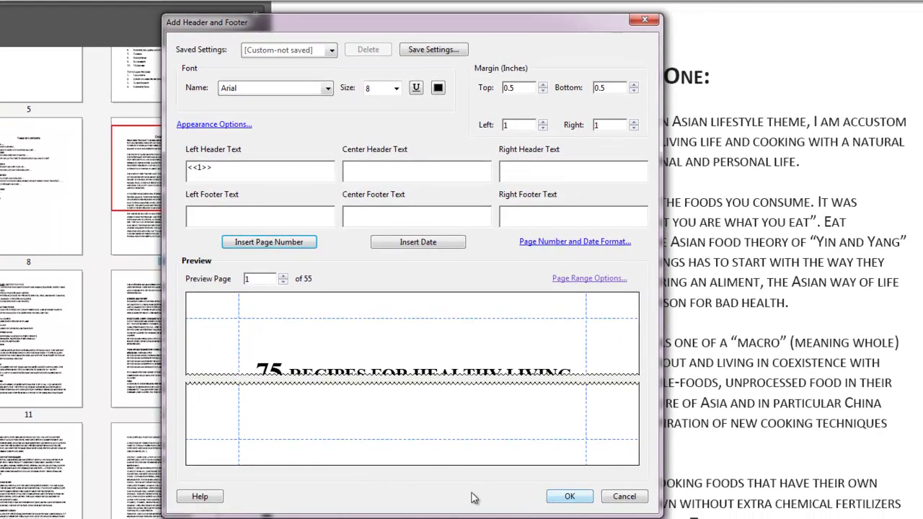
click(564, 499)
click(609, 398)
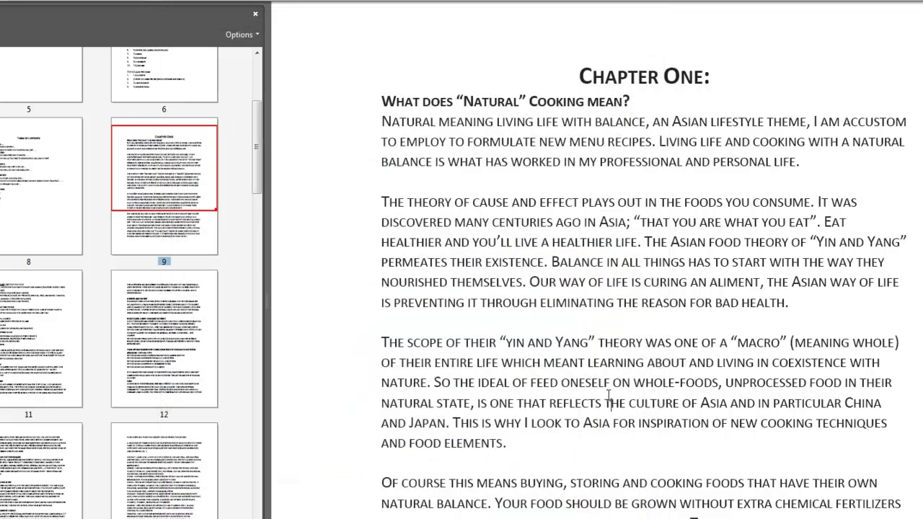
scroll(607, 394, up, 2)
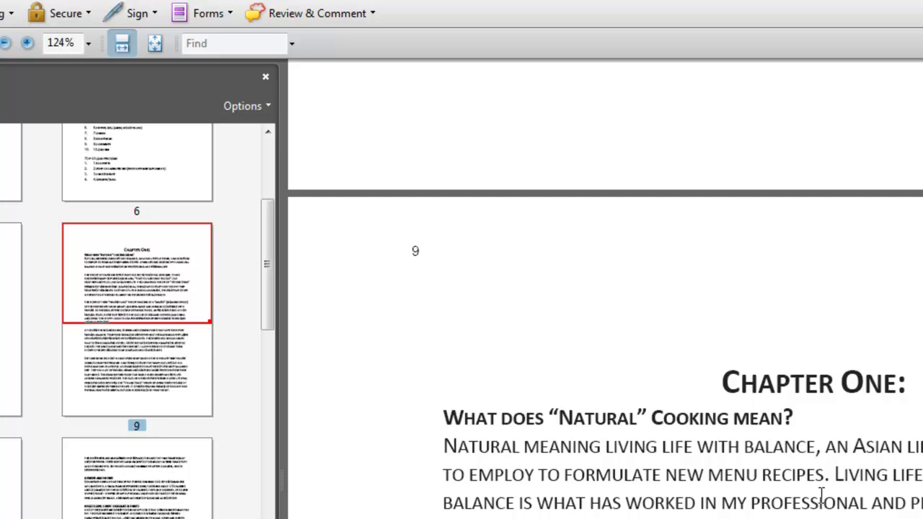
scroll(821, 496, up, 3)
scroll(822, 496, up, 1)
scroll(822, 496, down, 4)
scroll(821, 496, down, 3)
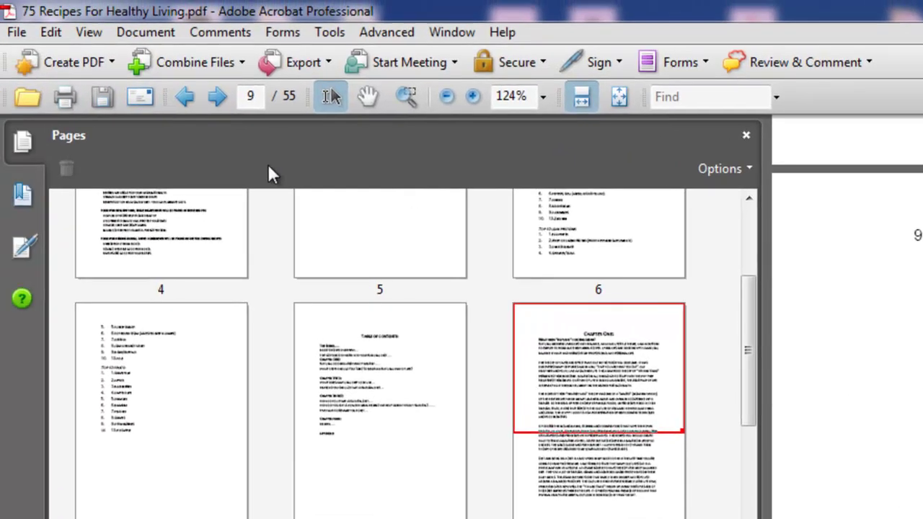
Update the existing header and footer: delete the left header's page number, insert it as center footer text instead, and apply the change
click(170, 40)
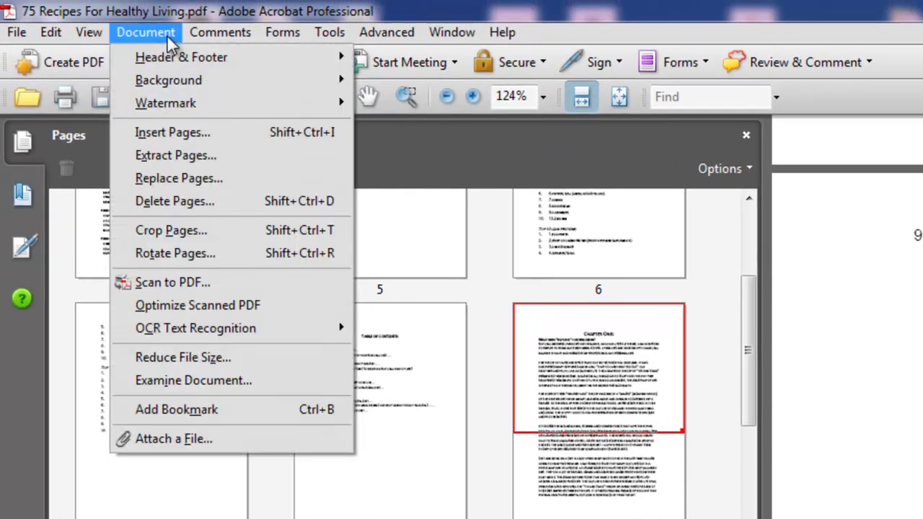
mouse_move(171, 59)
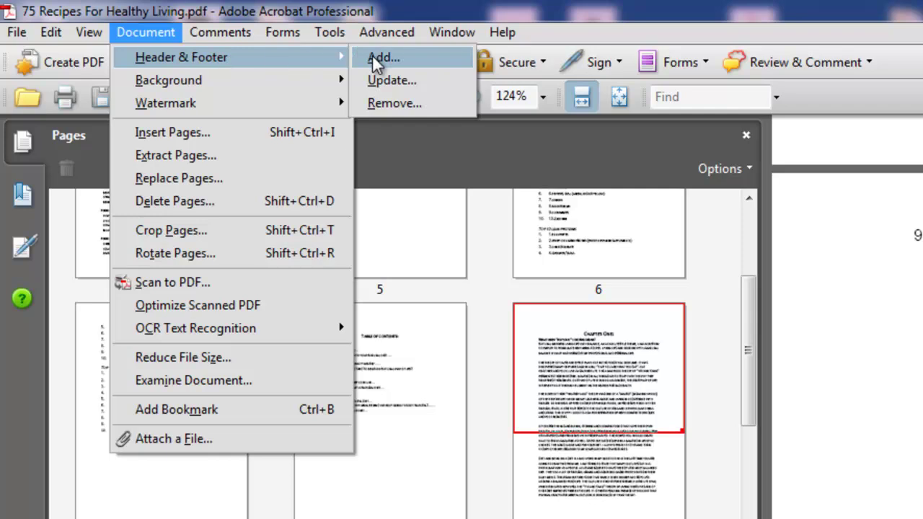
click(394, 79)
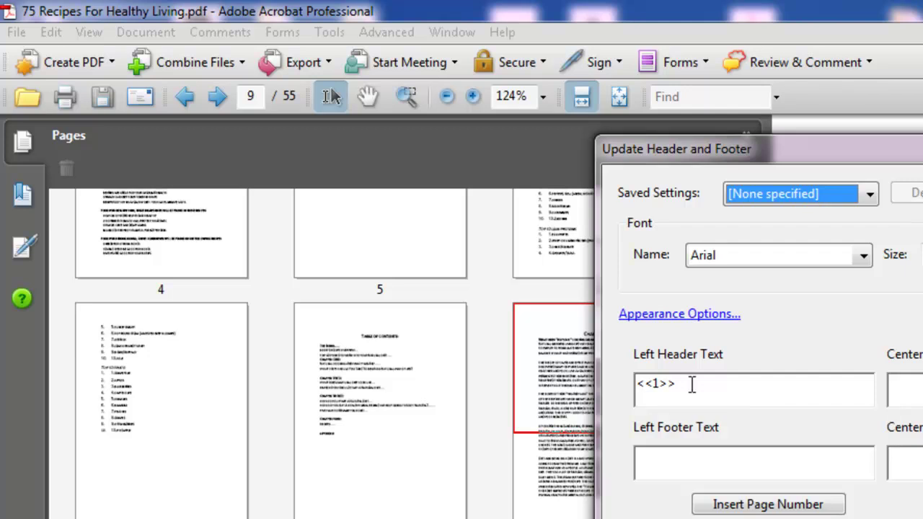
drag(691, 384, 631, 383)
key(Delete)
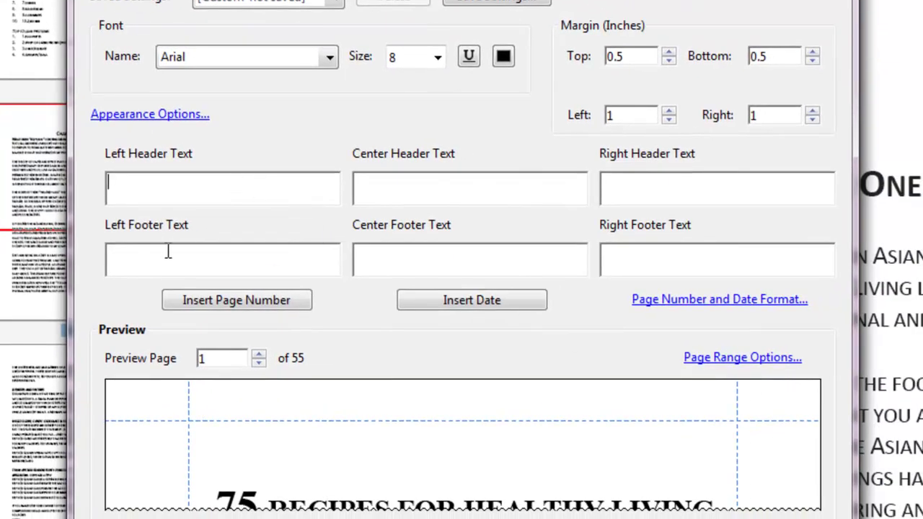
click(375, 256)
click(249, 303)
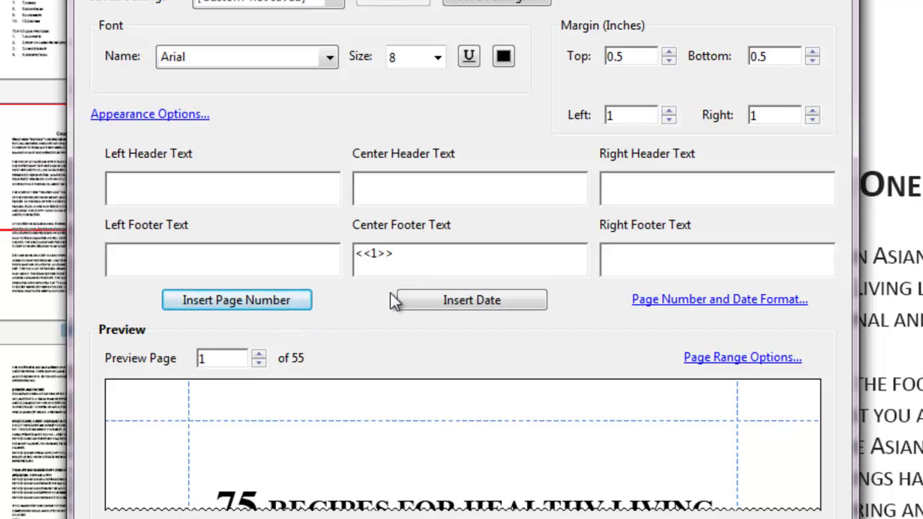
click(356, 252)
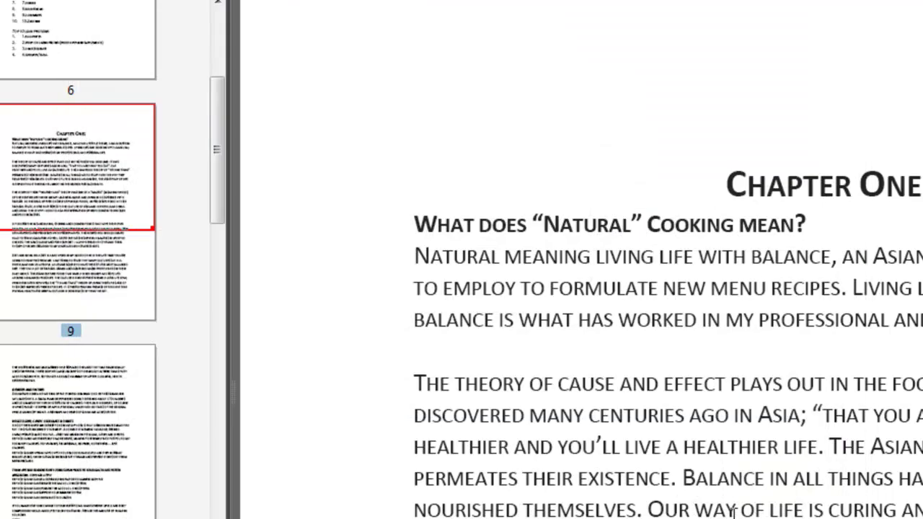
Examine the footer page numbers from the Chapter One page, page 9, through the last page, page 55
scroll(873, 467, down, 10)
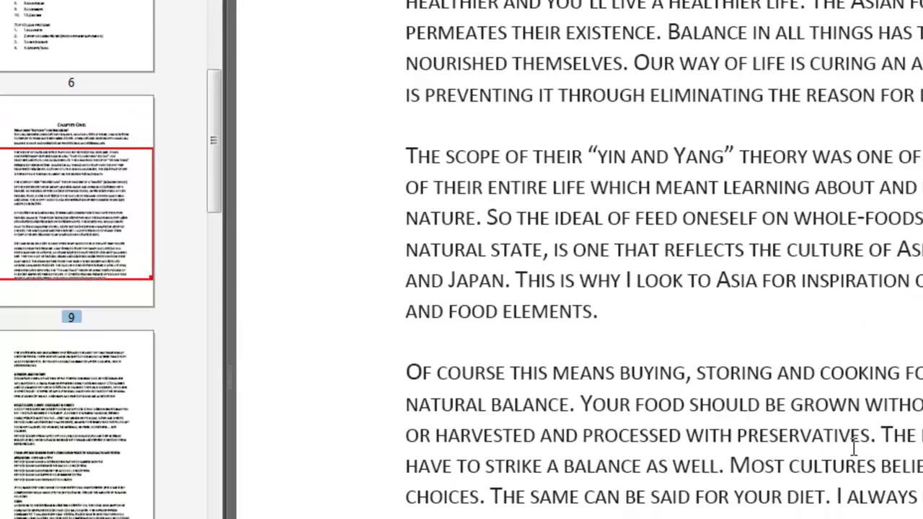
scroll(636, 256, down, 3)
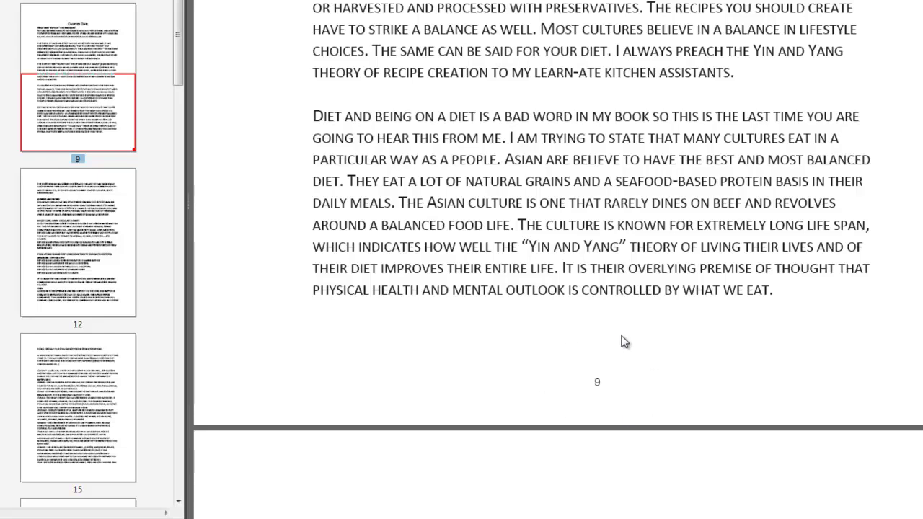
scroll(675, 311, down, 12)
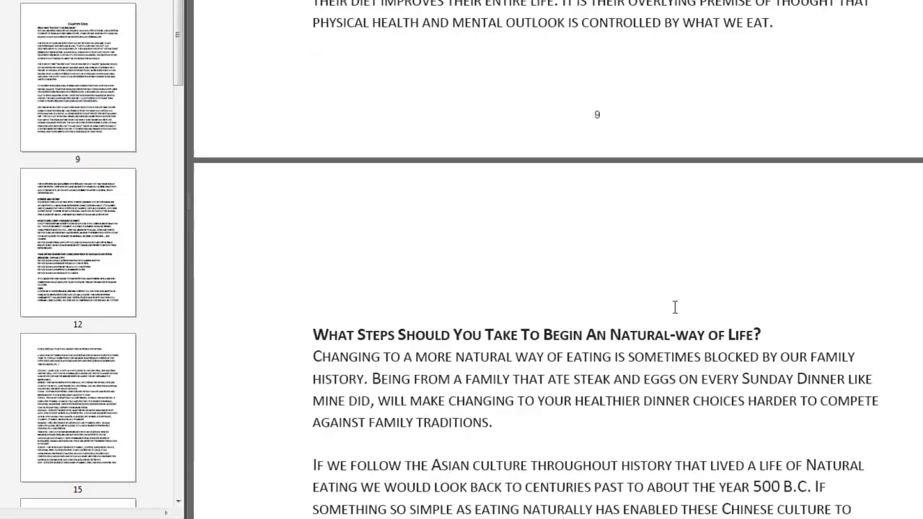
scroll(675, 307, down, 14)
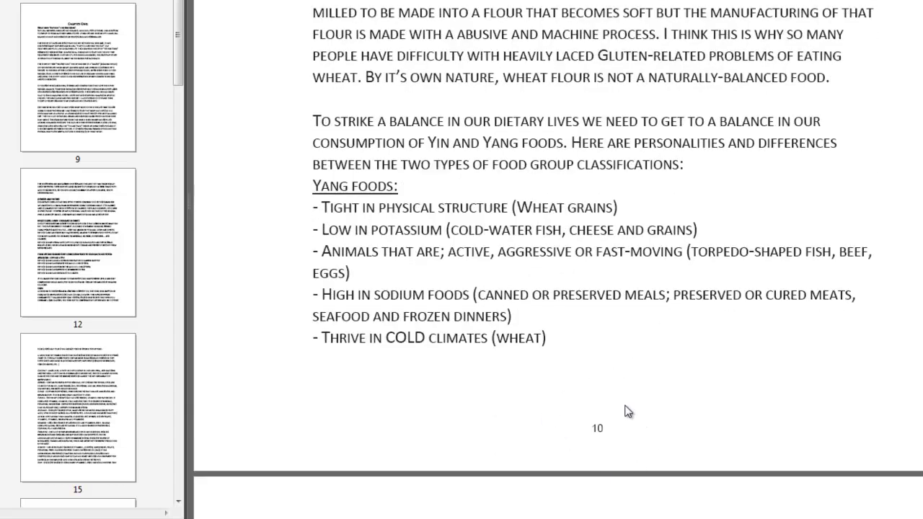
scroll(686, 358, down, 5)
scroll(687, 359, down, 20)
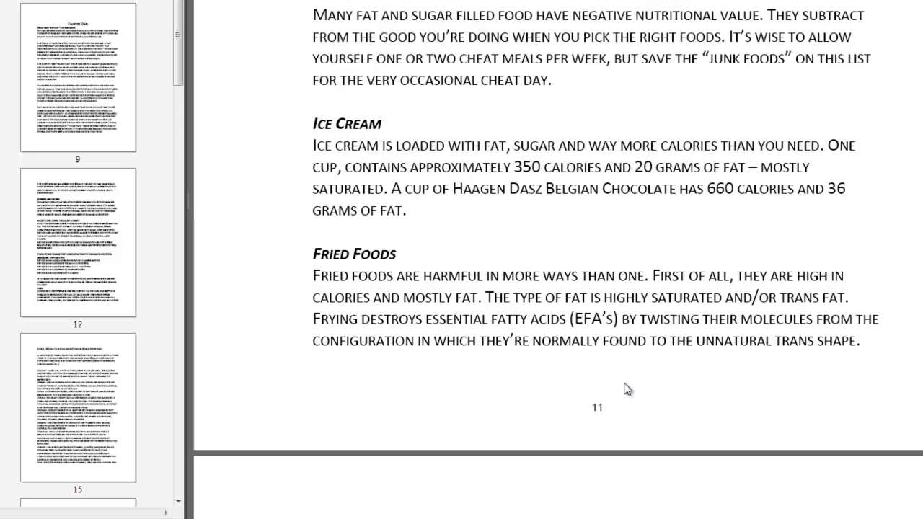
scroll(558, 259, down, 20)
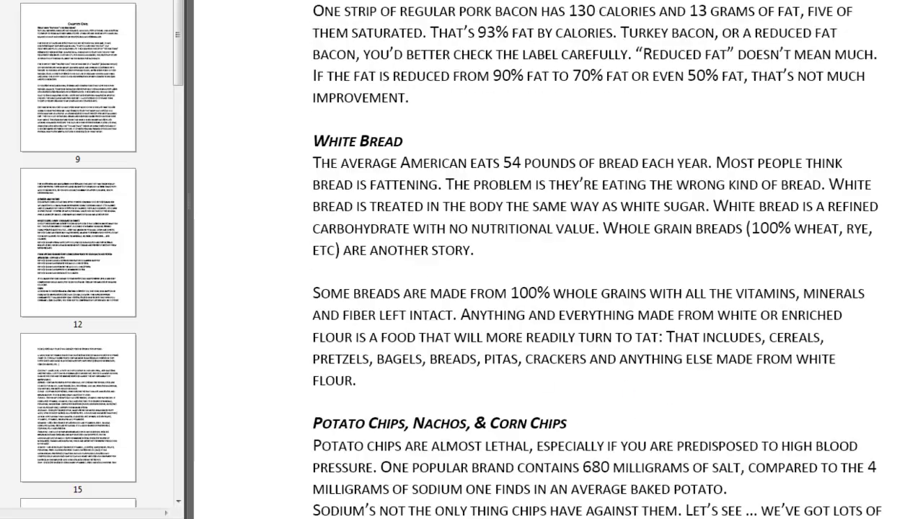
scroll(558, 260, down, 20)
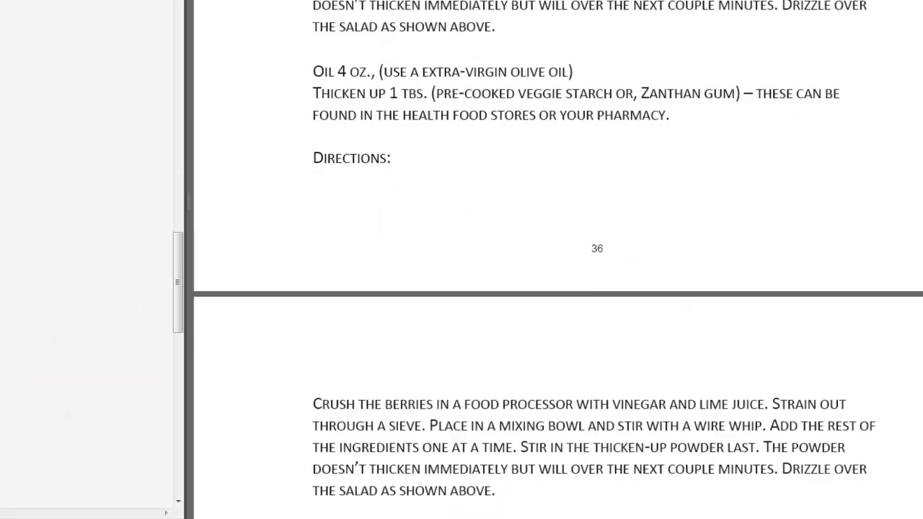
scroll(558, 260, down, 5)
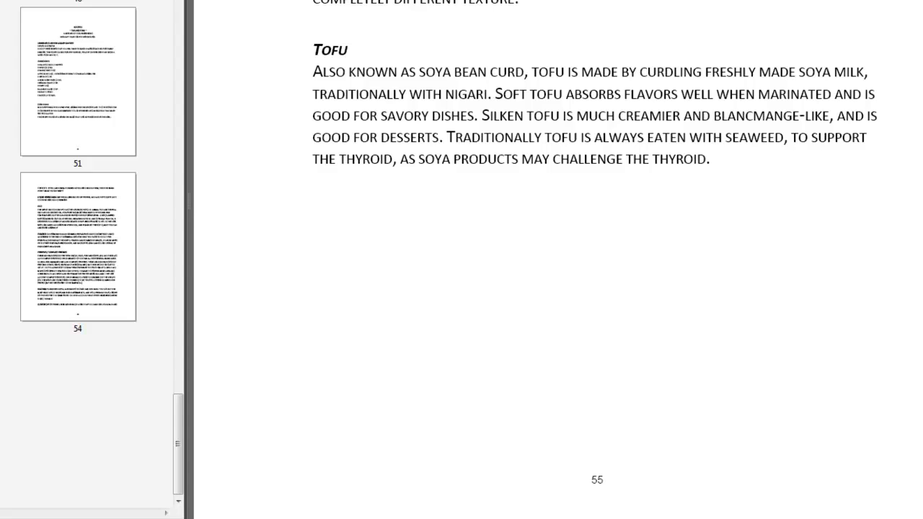
Return to the title page and check the footer area of the front matter, pages 1 to 3, for page numbers
scroll(558, 259, up, 20)
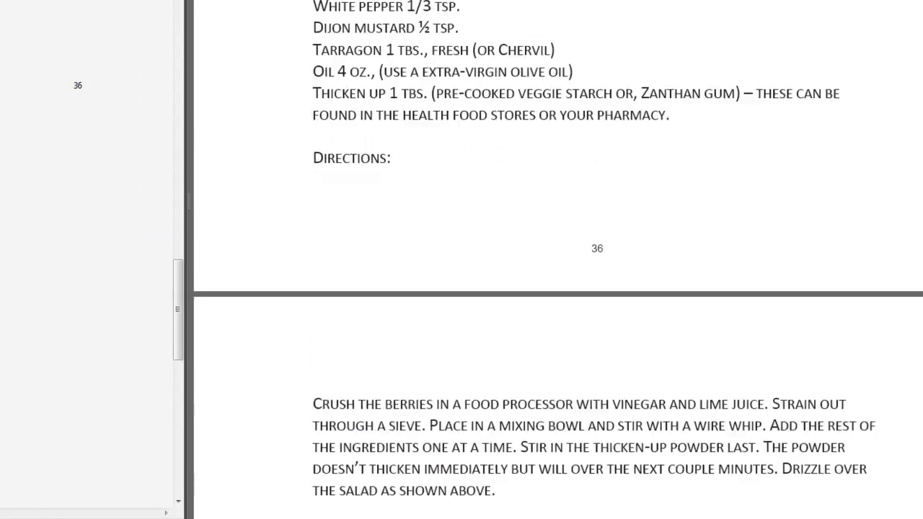
scroll(559, 260, up, 20)
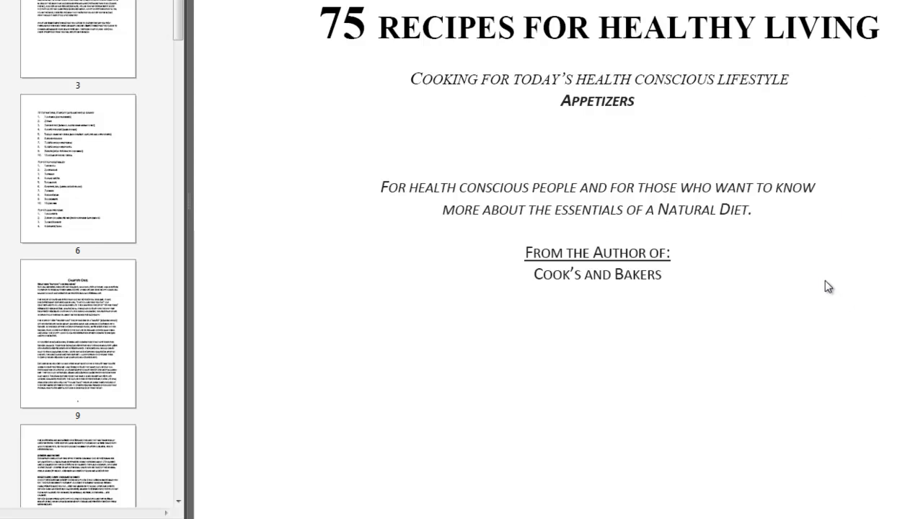
scroll(786, 290, down, 4)
scroll(786, 288, down, 3)
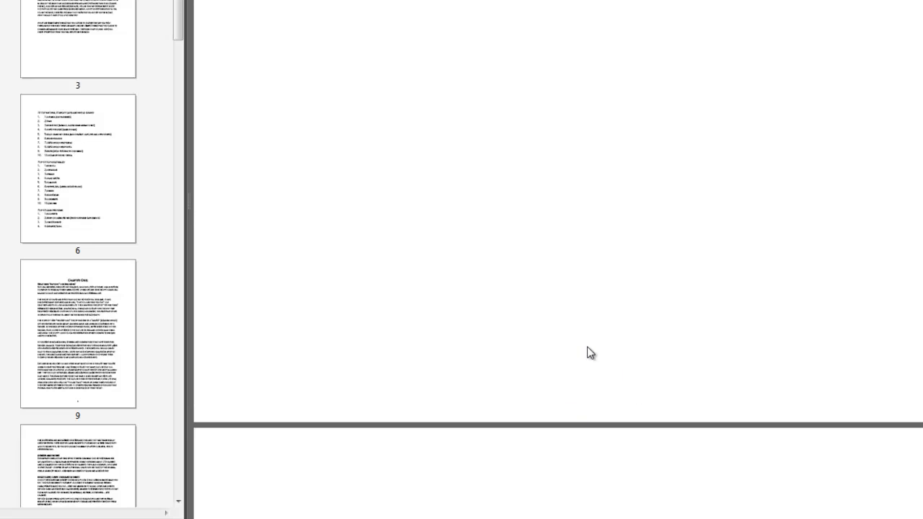
scroll(690, 336, down, 5)
scroll(697, 332, down, 9)
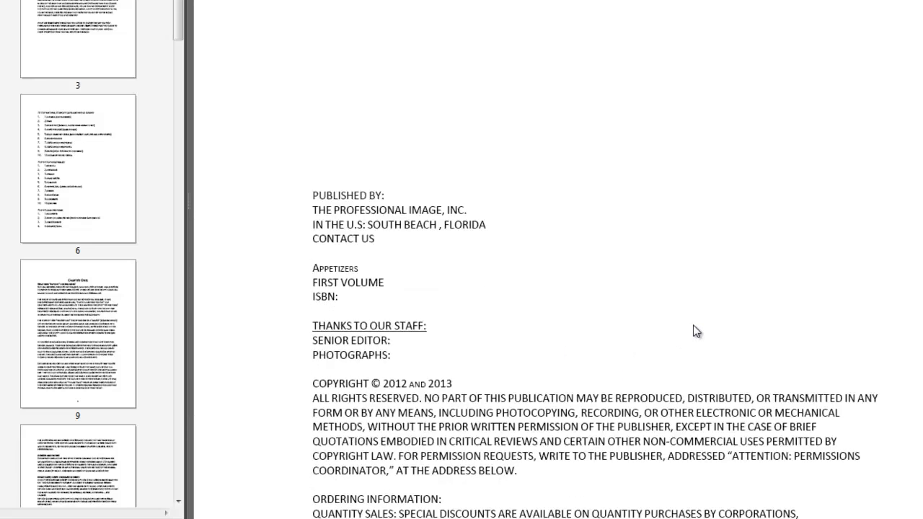
scroll(697, 331, down, 3)
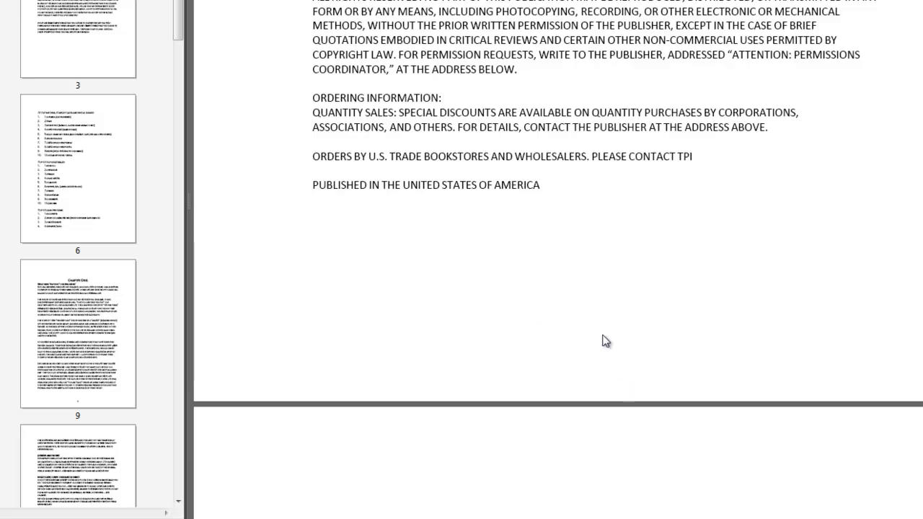
scroll(654, 331, up, 2)
scroll(655, 331, down, 13)
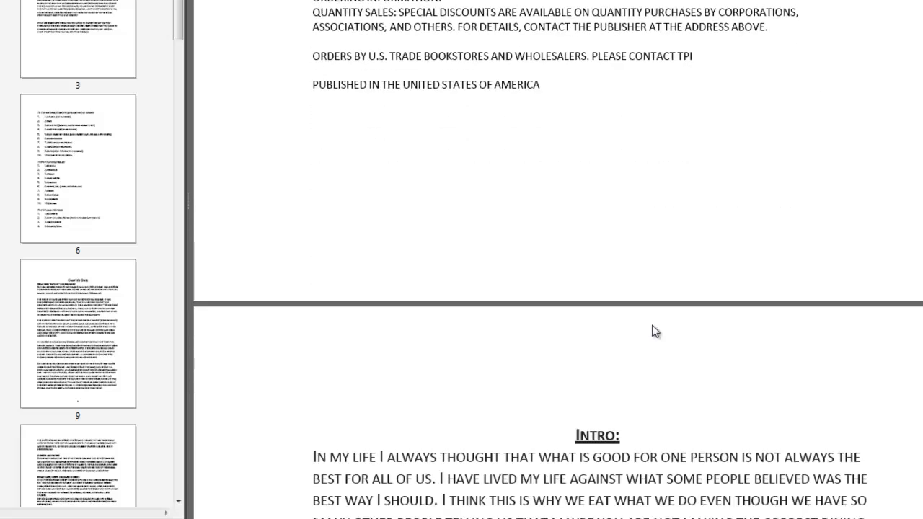
scroll(651, 325, down, 14)
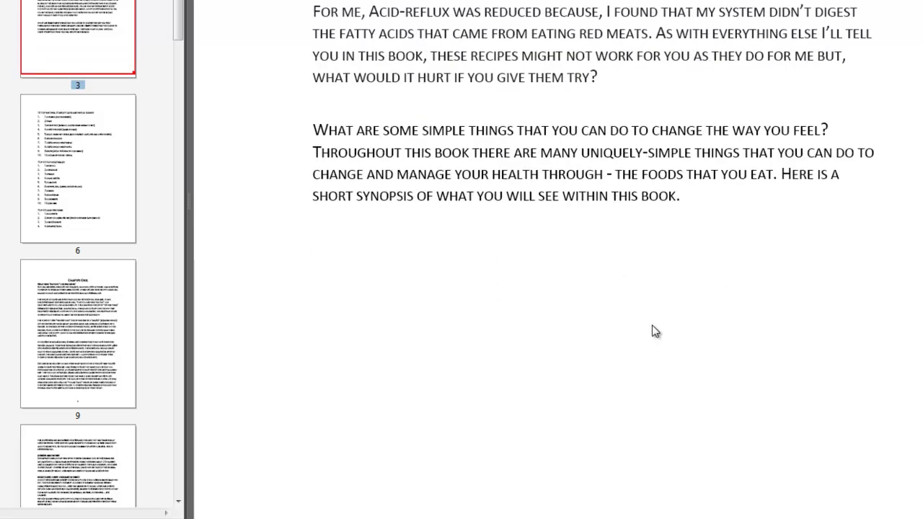
Check the front matter pages following page 3 for page numbers, and inspect the footer of the Chapter One page, page 9
scroll(652, 328, down, 16)
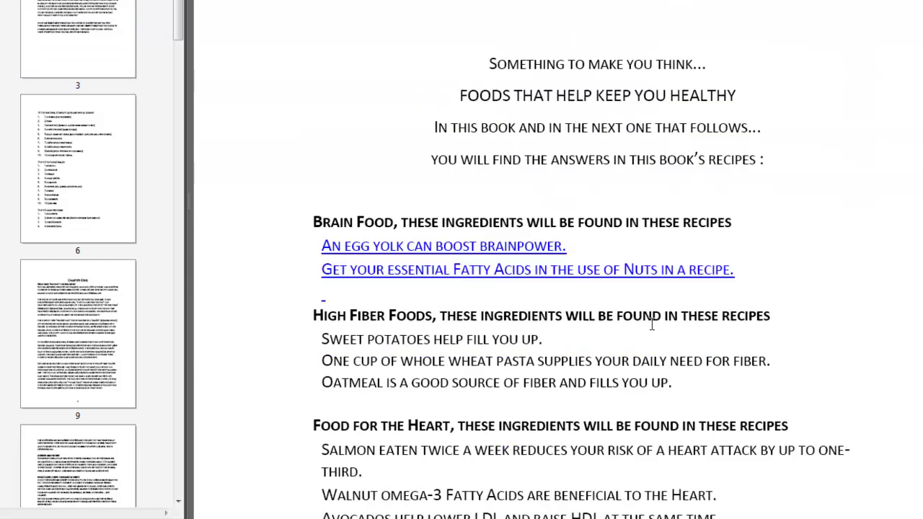
scroll(654, 331, down, 5)
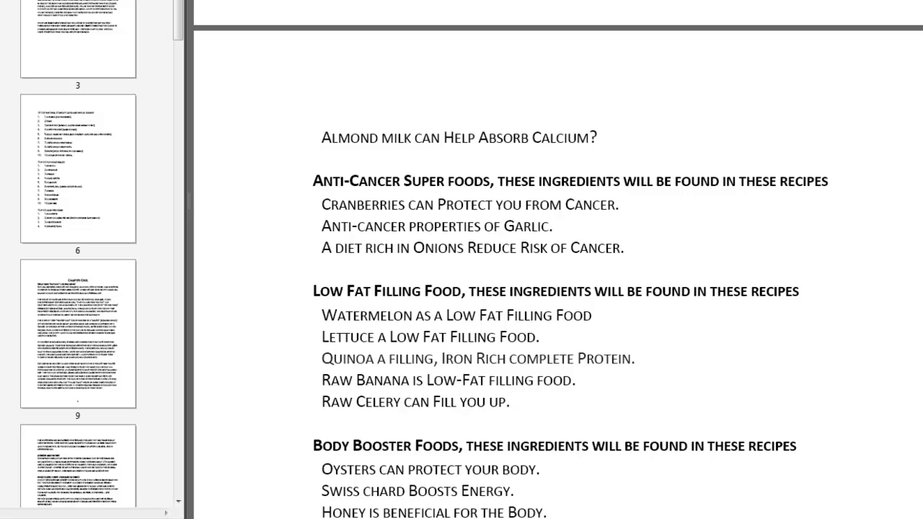
click(78, 310)
scroll(608, 273, down, 3)
scroll(608, 273, down, 1)
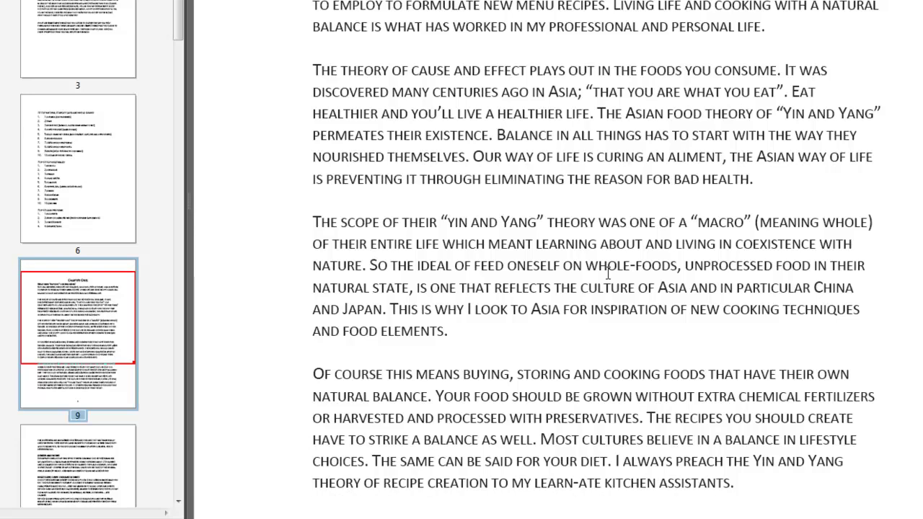
scroll(607, 272, down, 10)
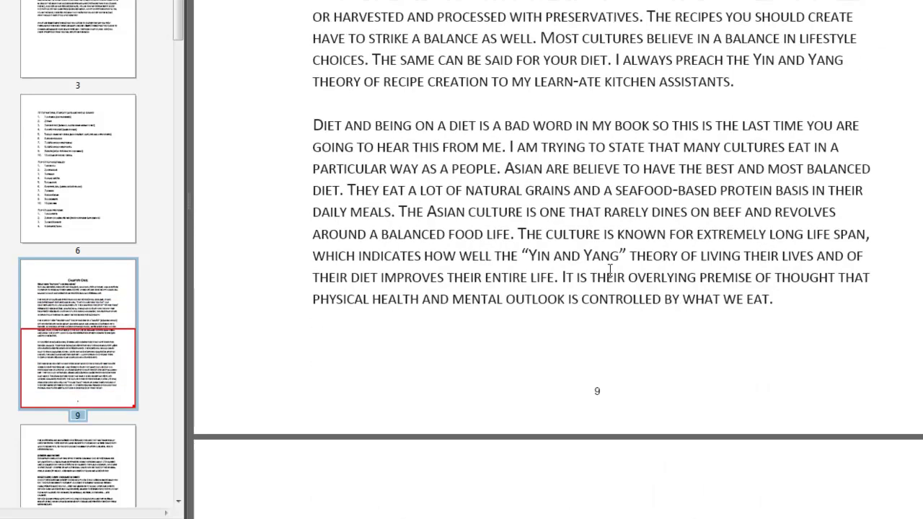
click(455, 388)
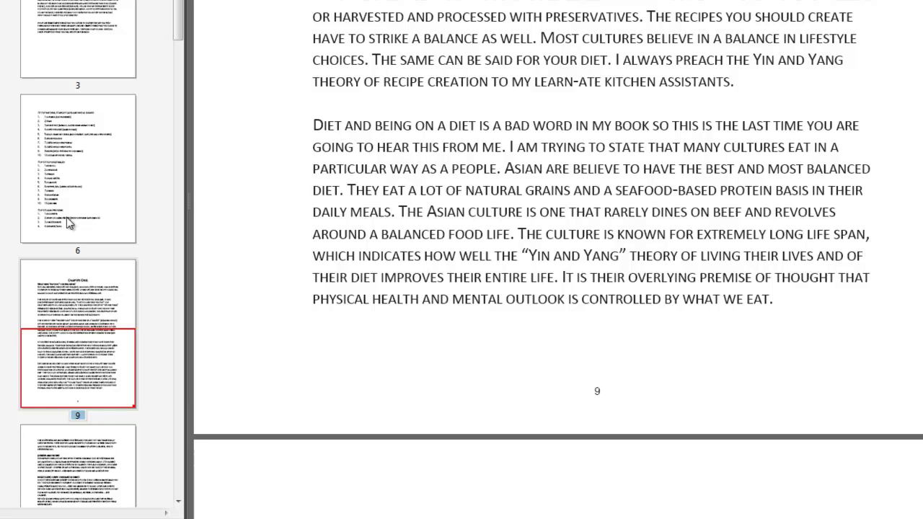
Return to the Table of Contents on page 8 and review its entries, placing the cursor at the Chapter One and Chapter Two headings
key(alt+Left)
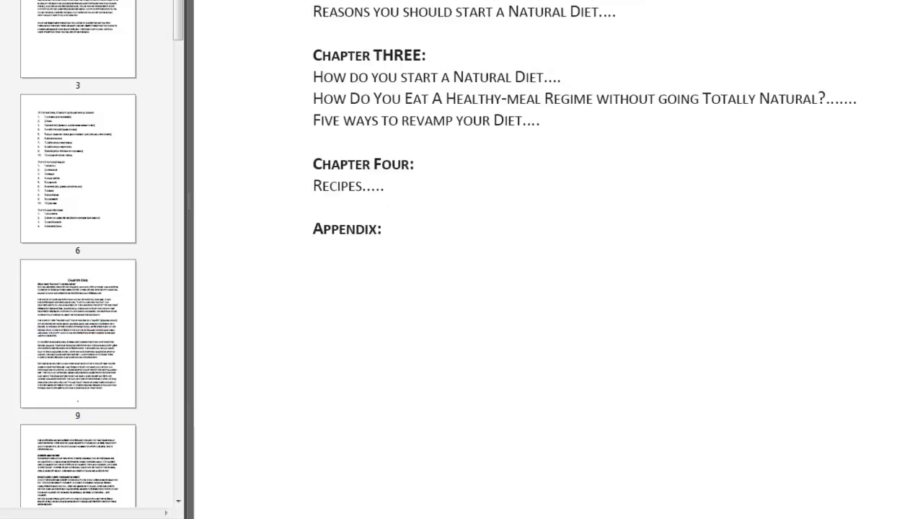
key(Page_Up)
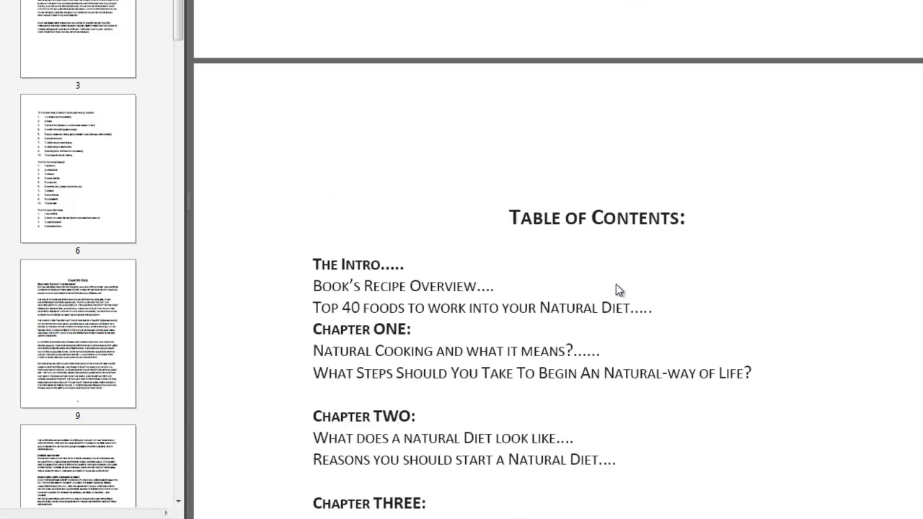
scroll(616, 291, down, 5)
scroll(573, 224, down, 2)
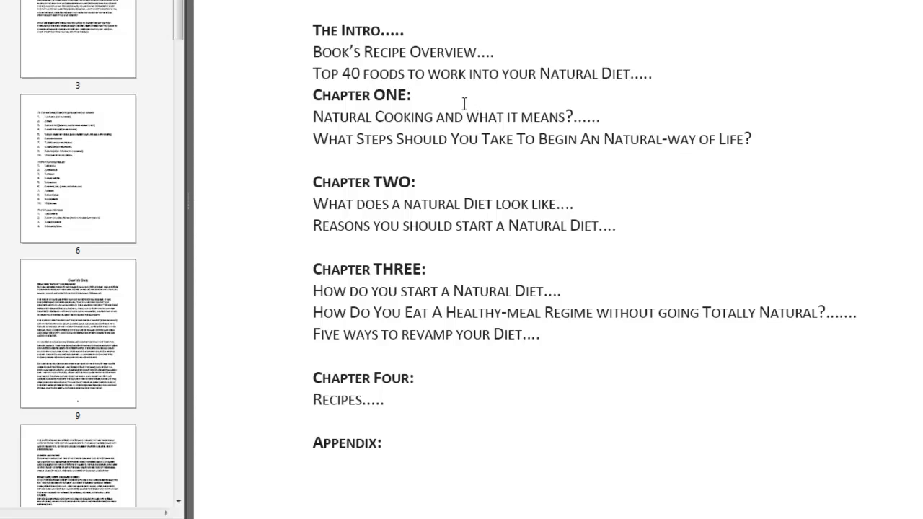
click(431, 101)
click(434, 184)
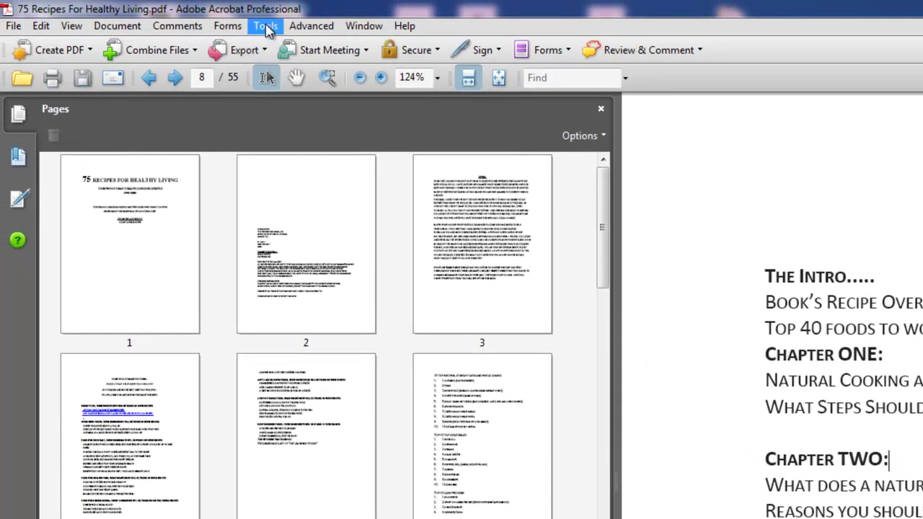
Bring up the advanced editing tools for the Table of Contents page
click(265, 27)
mouse_move(269, 94)
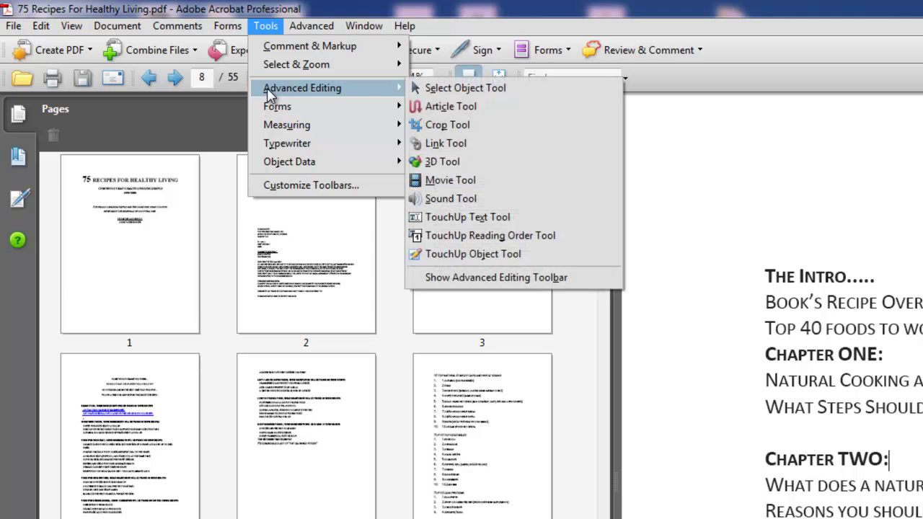